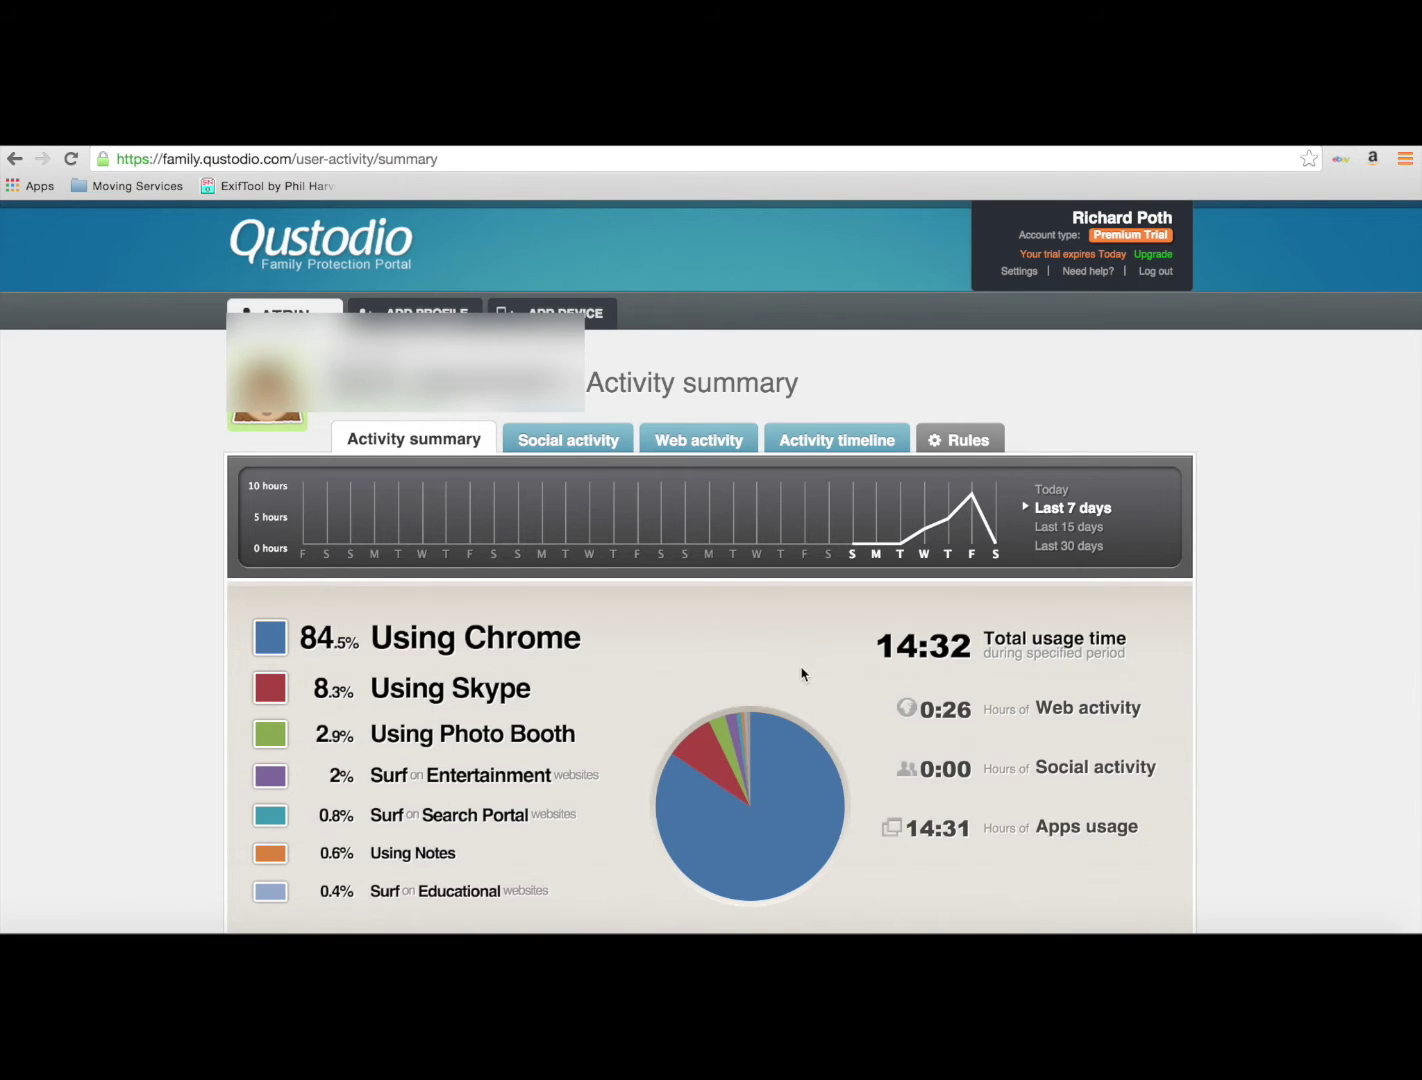
# Step: Scroll through the activity summary, then view Social activity, which is waiting for the child's Facebook login
pyautogui.scroll(-3, 835, 674)
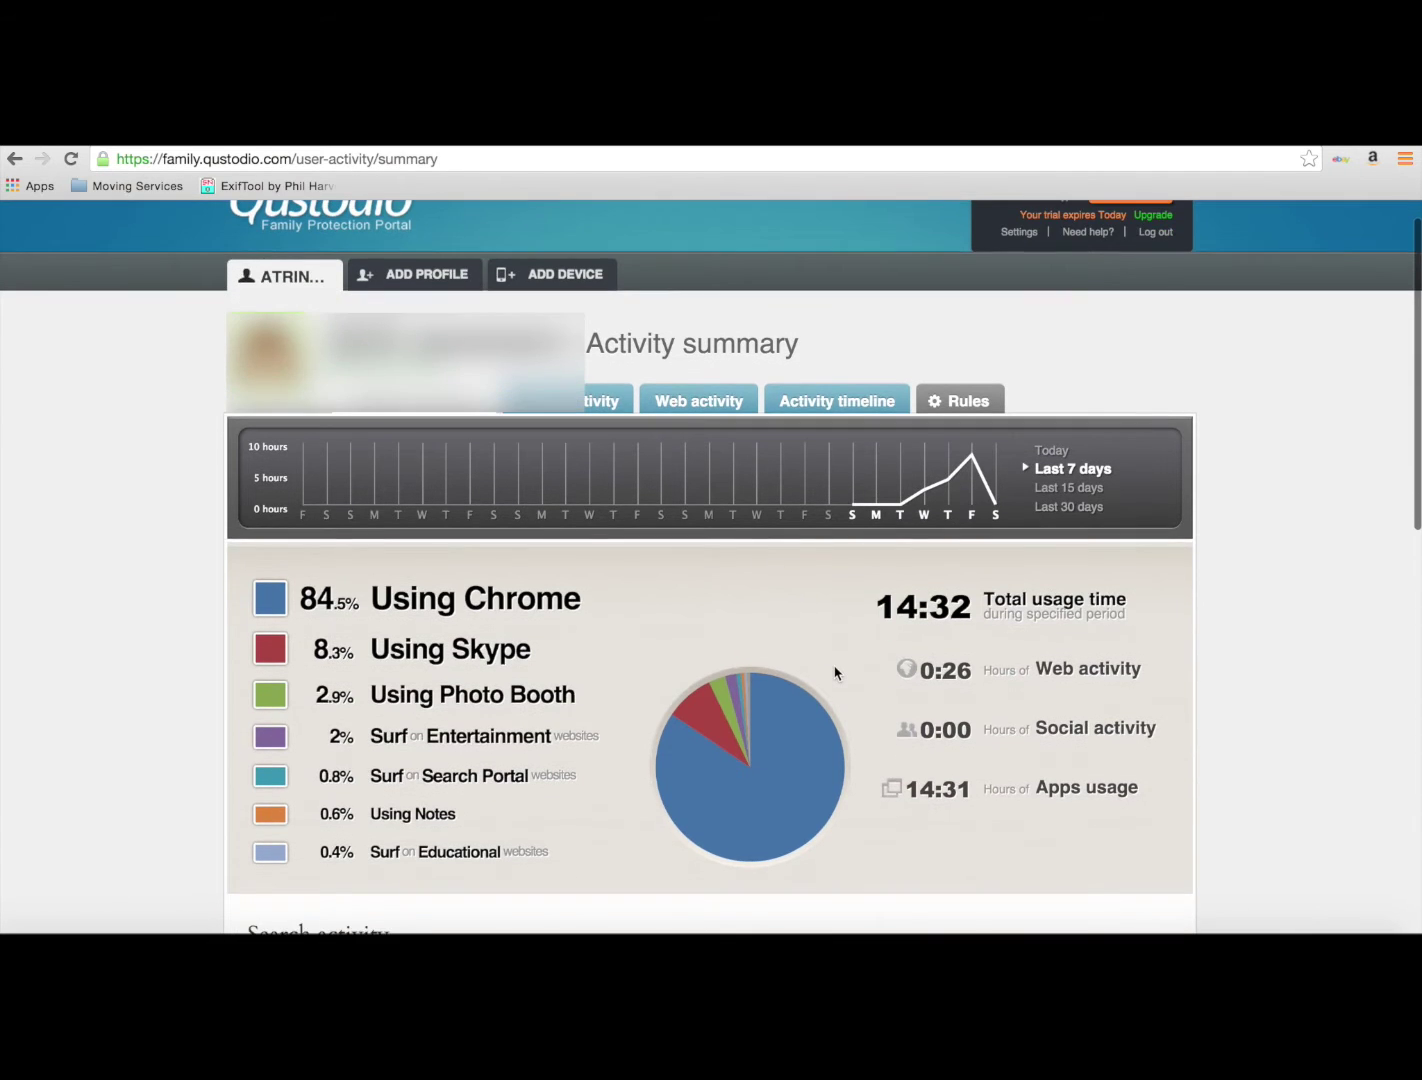
pyautogui.scroll(3, 835, 673)
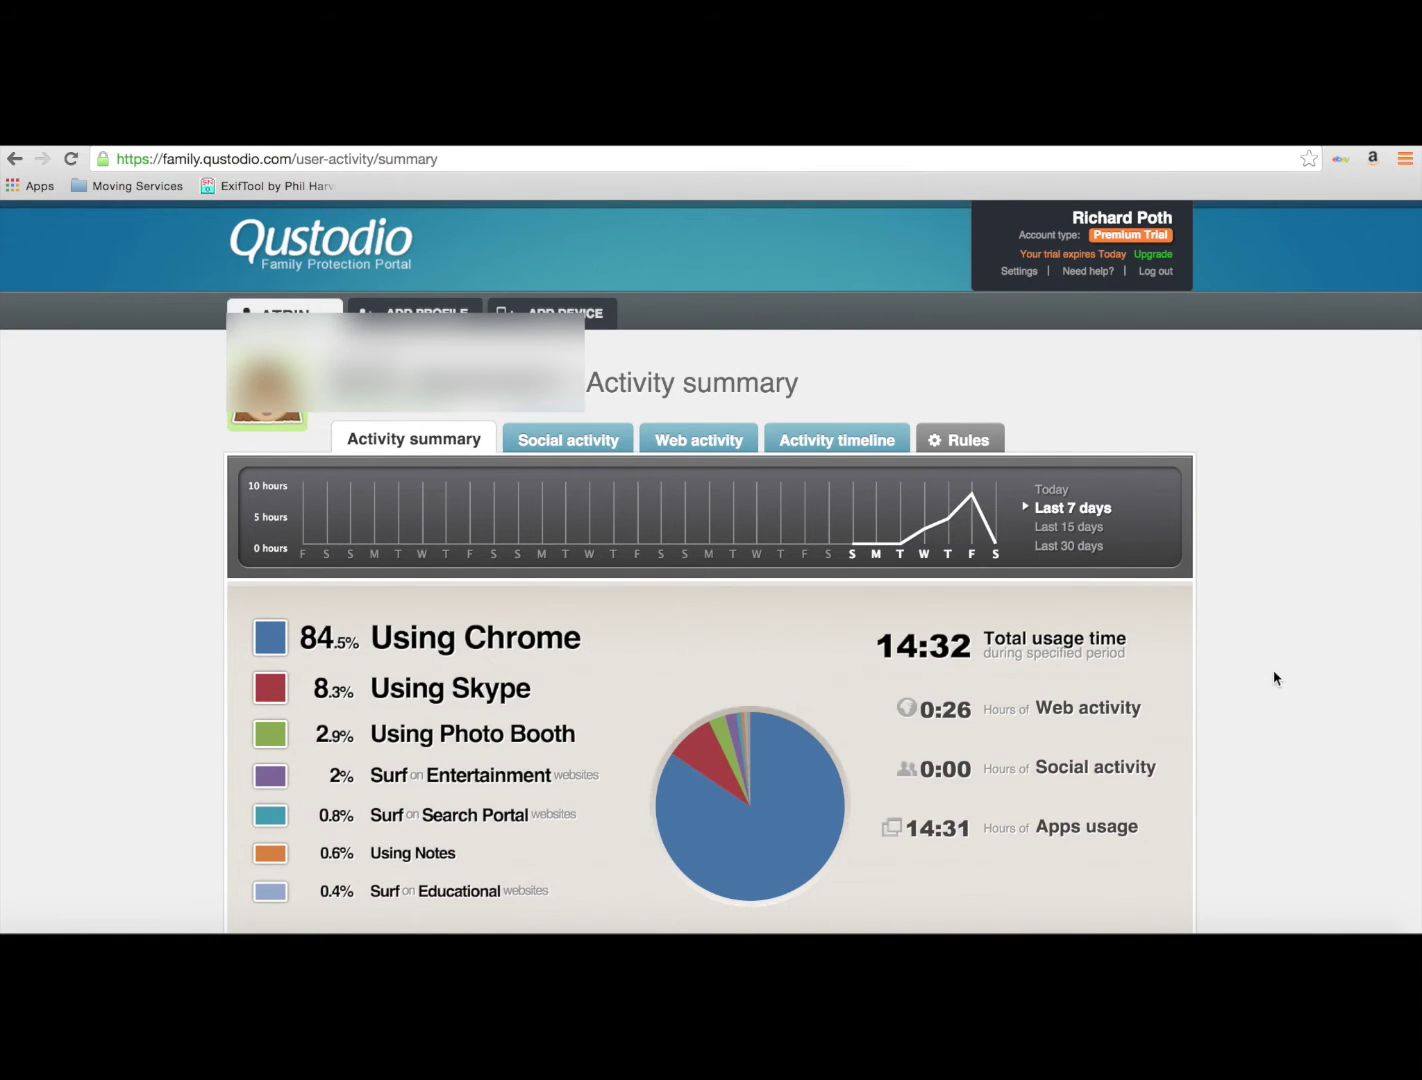
pyautogui.scroll(-5, 1275, 678)
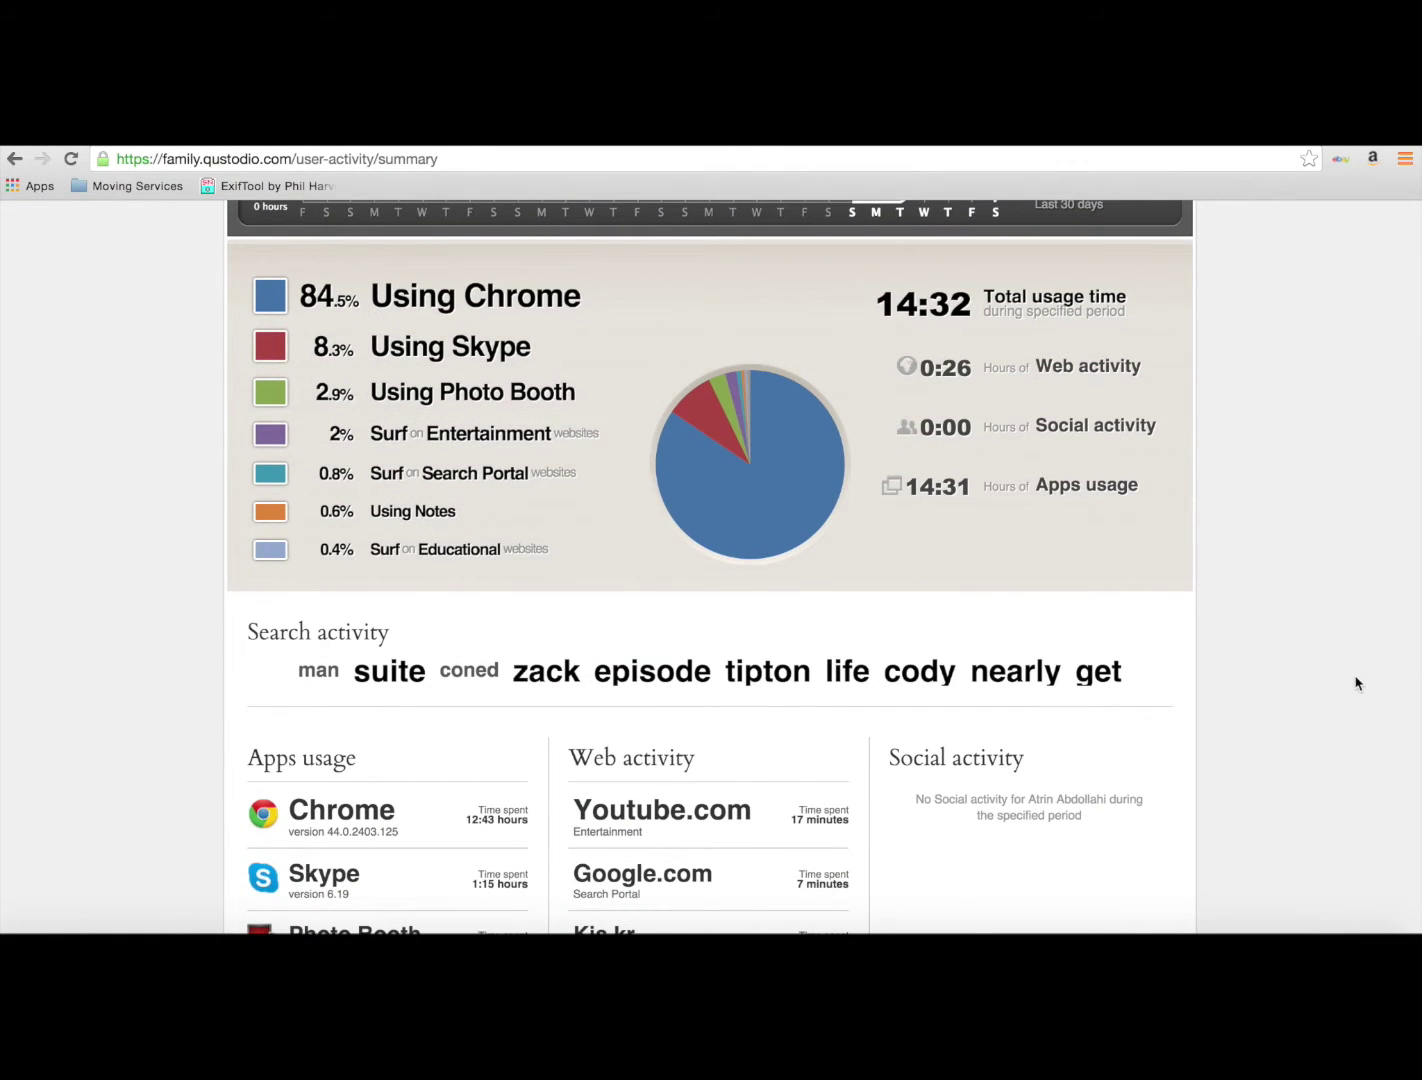
pyautogui.scroll(-1, 1356, 683)
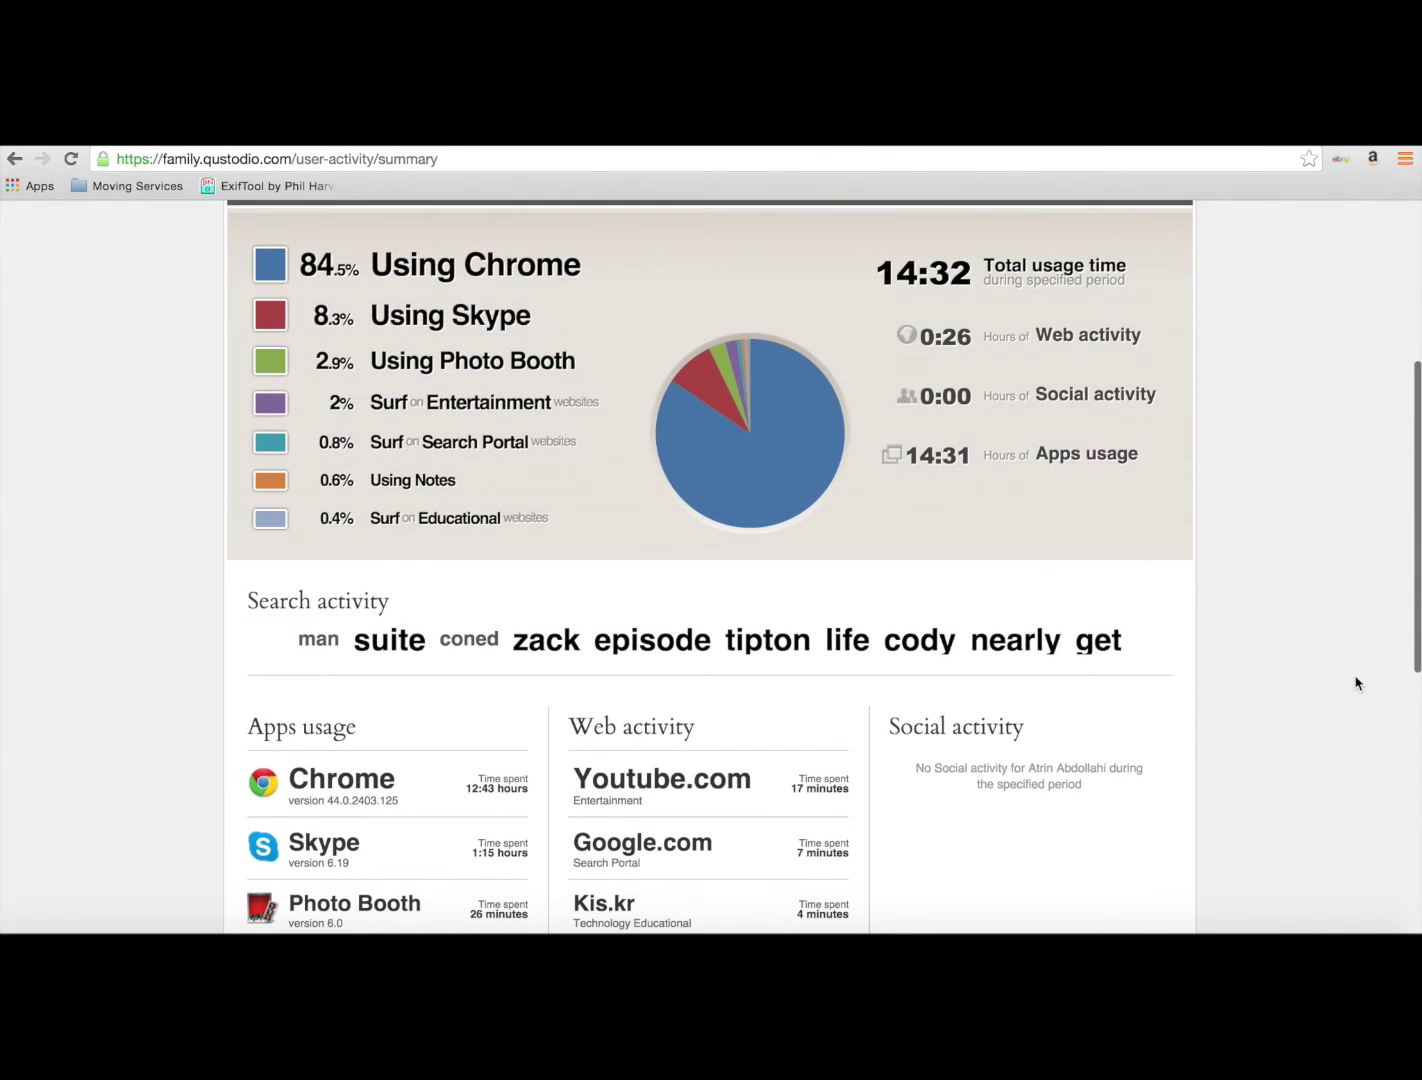
pyautogui.scroll(-1, 1357, 683)
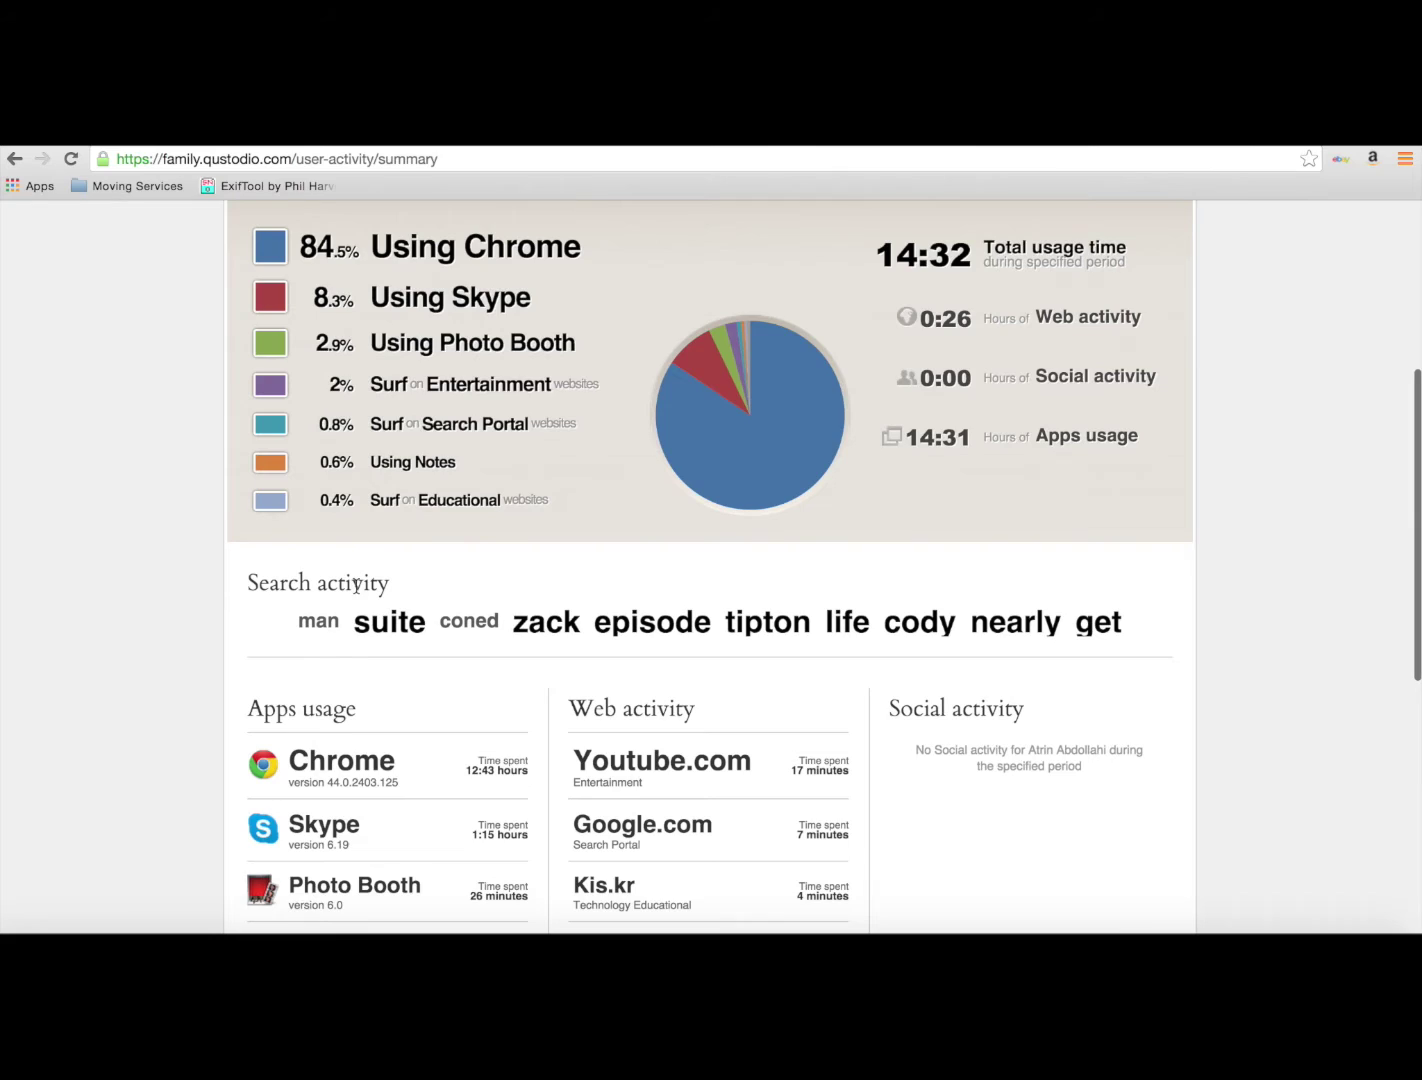
pyautogui.scroll(-4, 356, 585)
pyautogui.moveTo(685, 596)
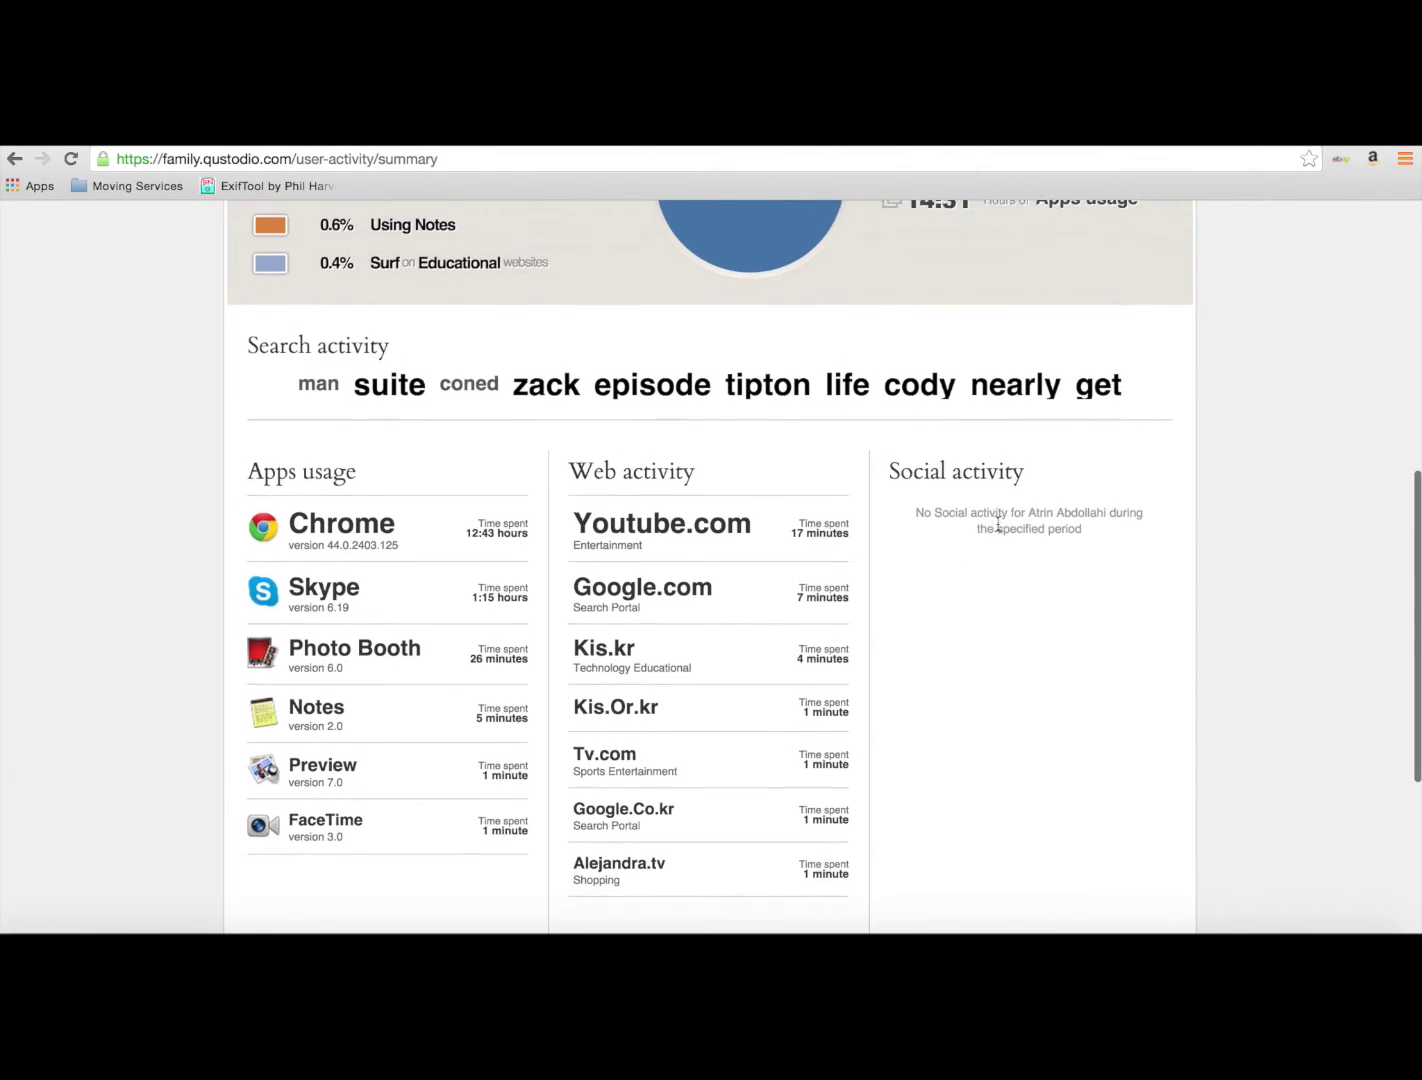
pyautogui.scroll(-5, 997, 525)
pyautogui.scroll(15, 997, 530)
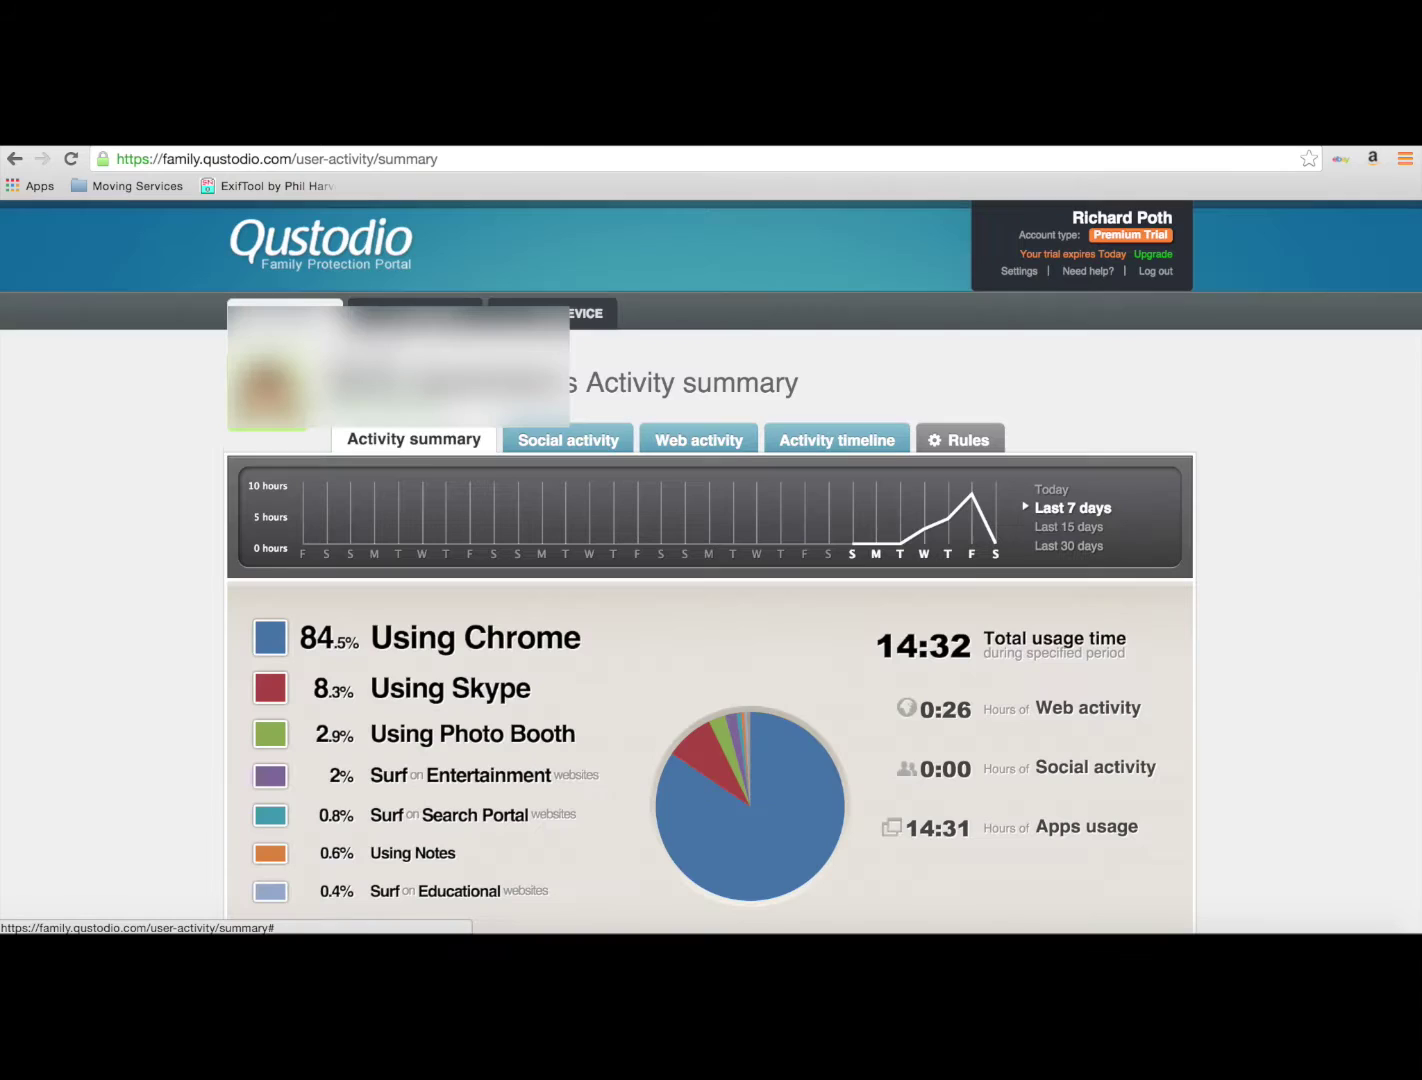
pyautogui.click(564, 443)
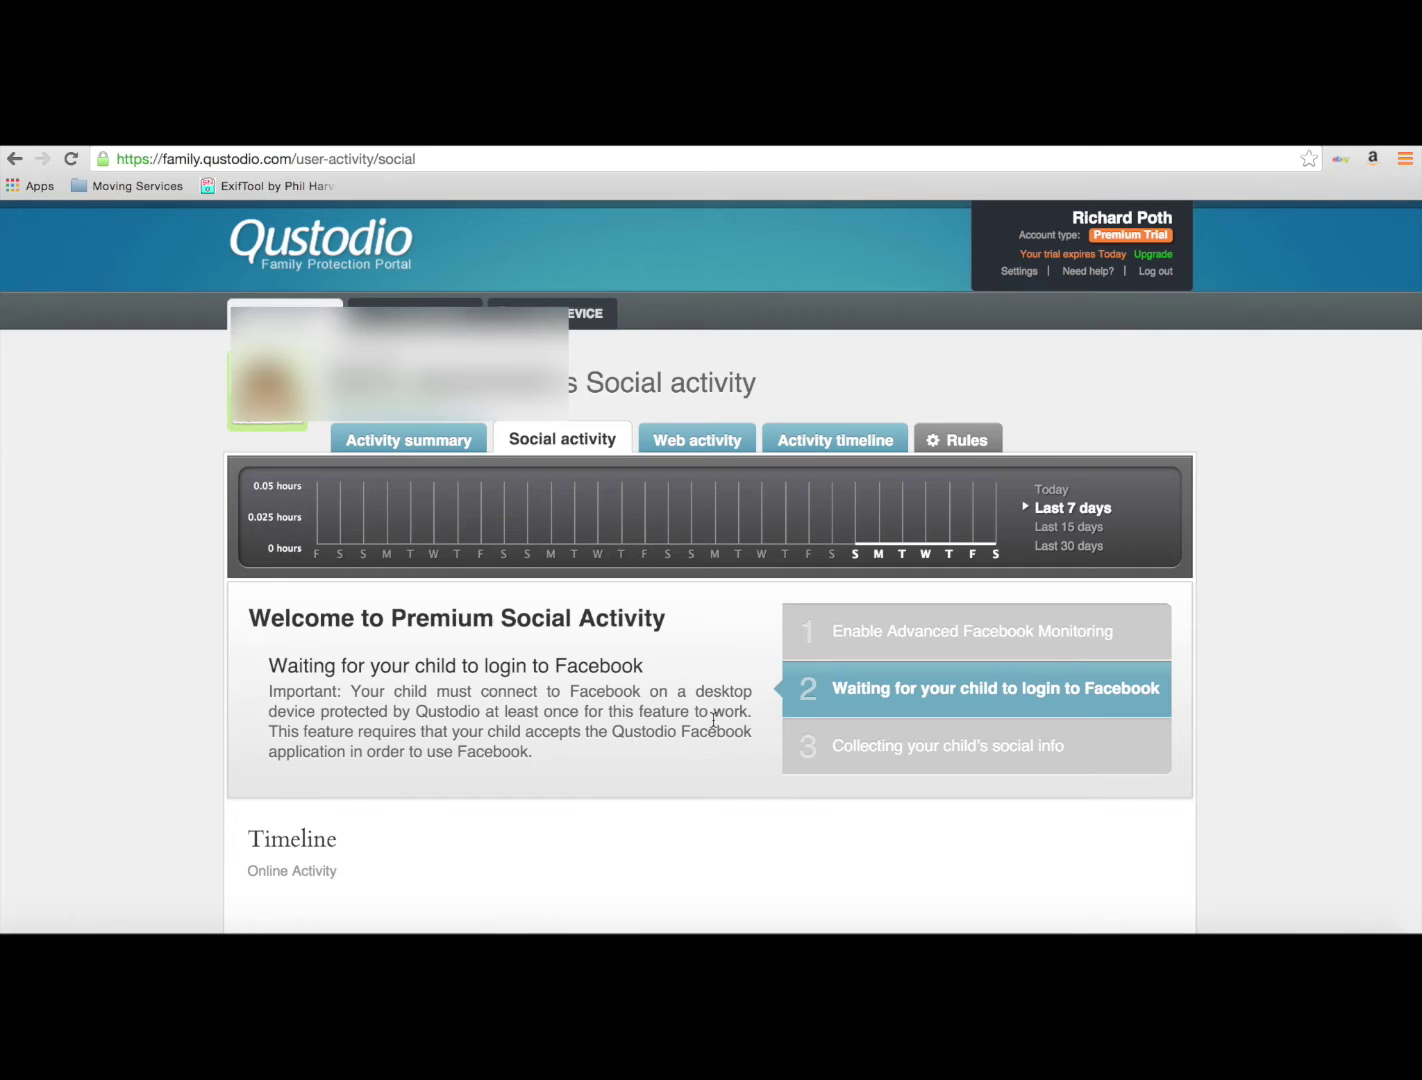
# Step: Show Thursday's web activity and advance the site previews to Tv.com
pyautogui.click(692, 441)
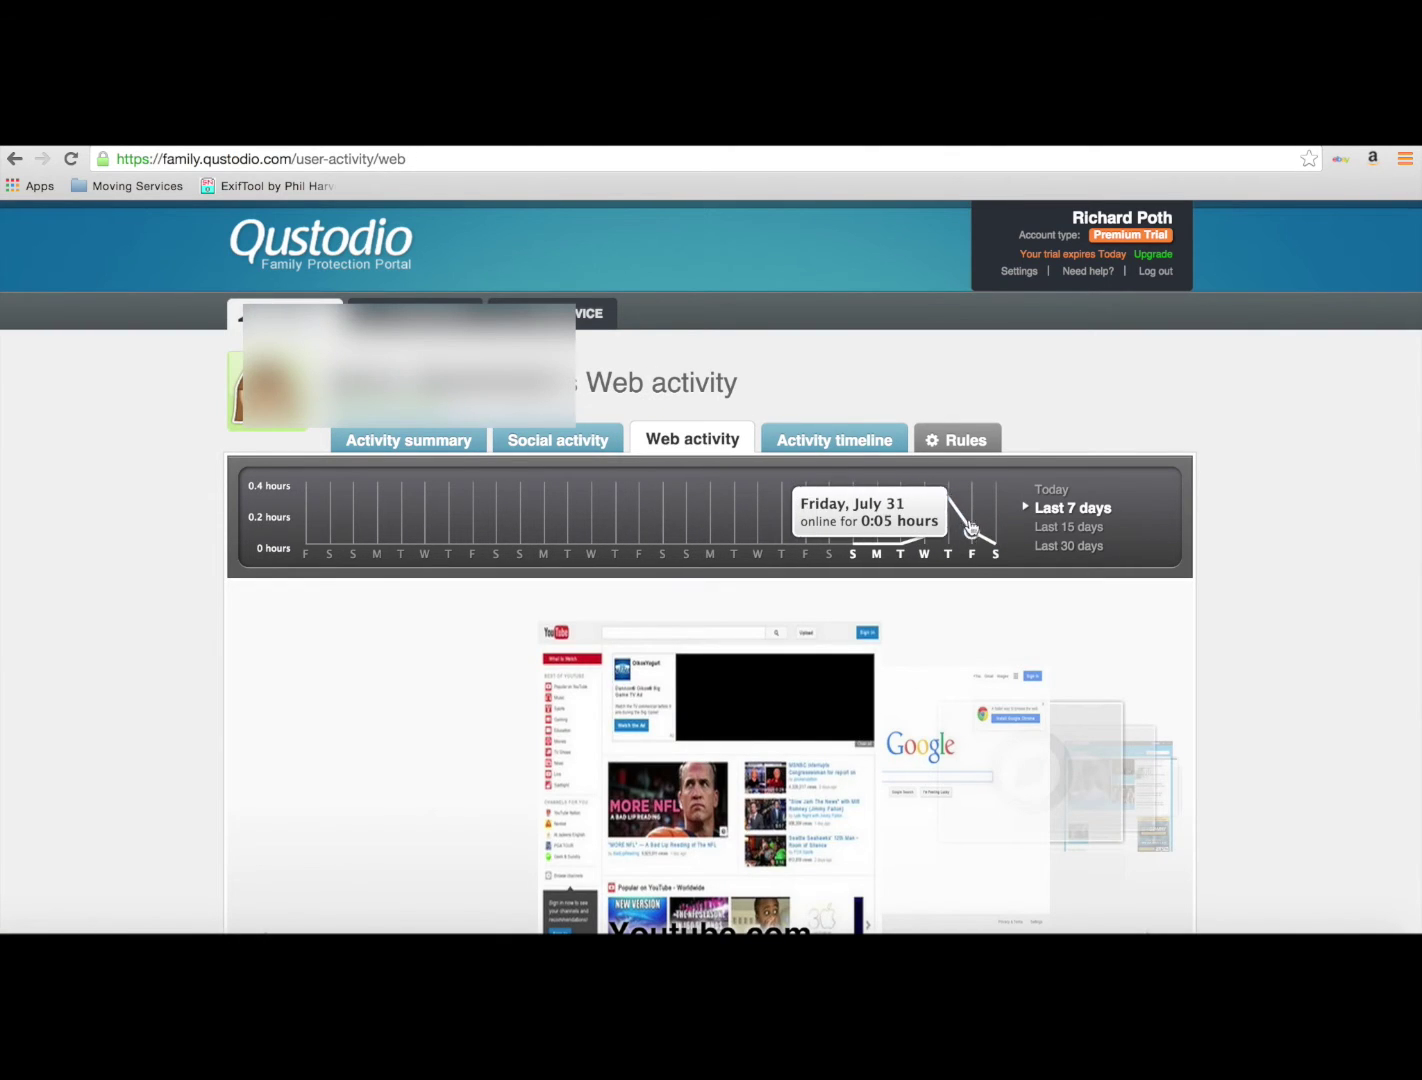
pyautogui.moveTo(997, 545)
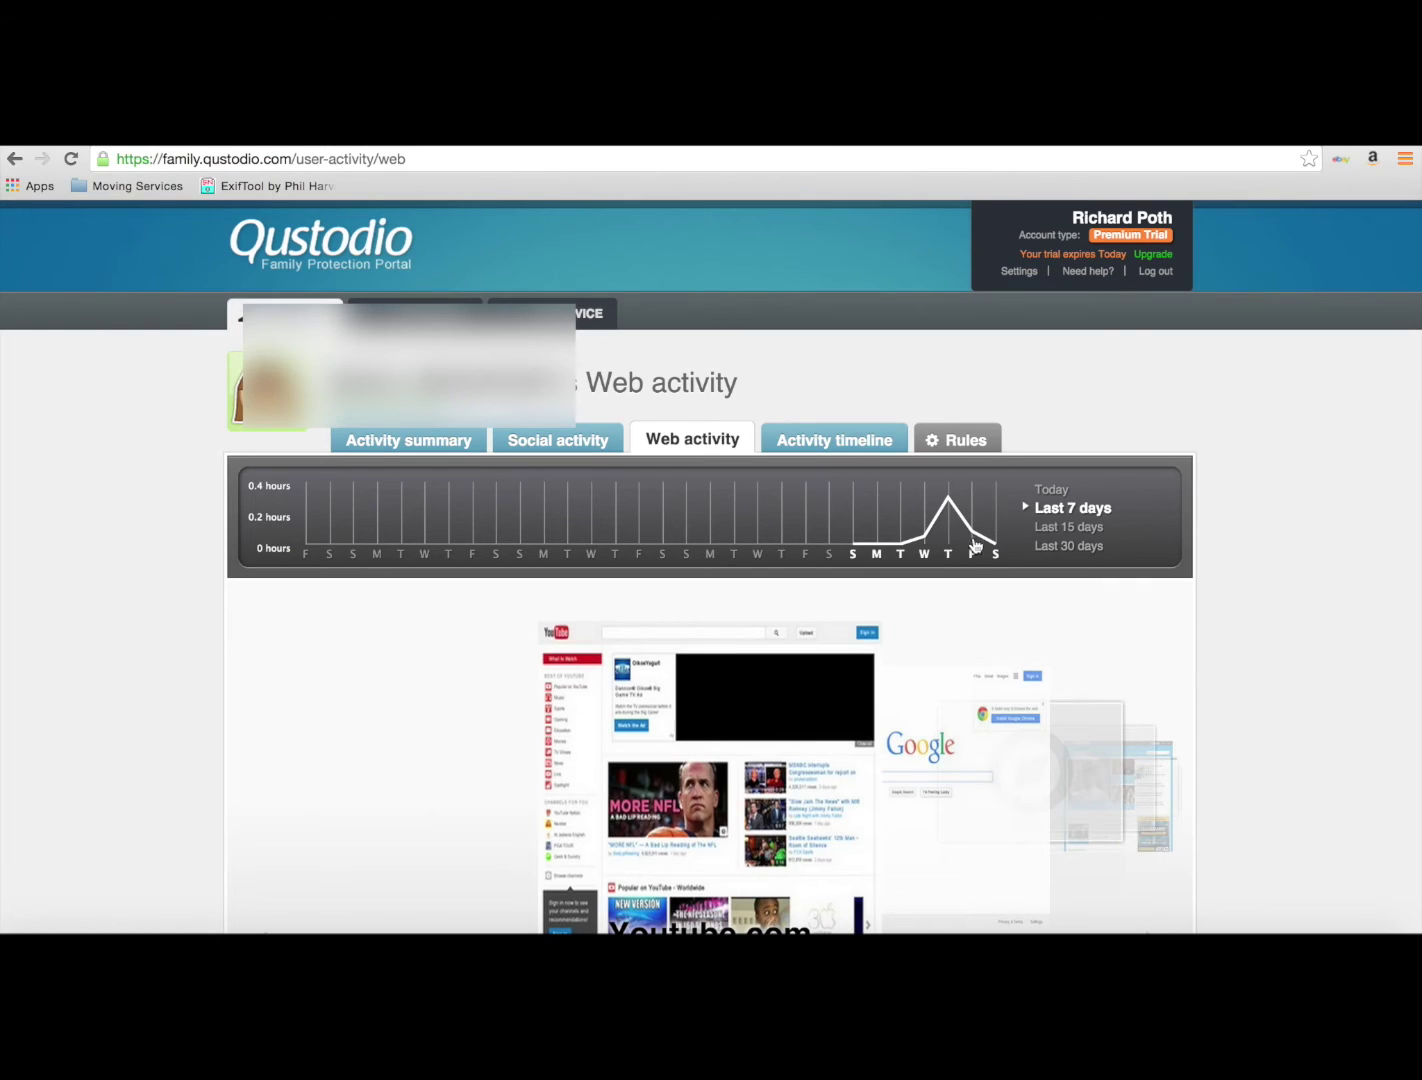
pyautogui.moveTo(964, 515)
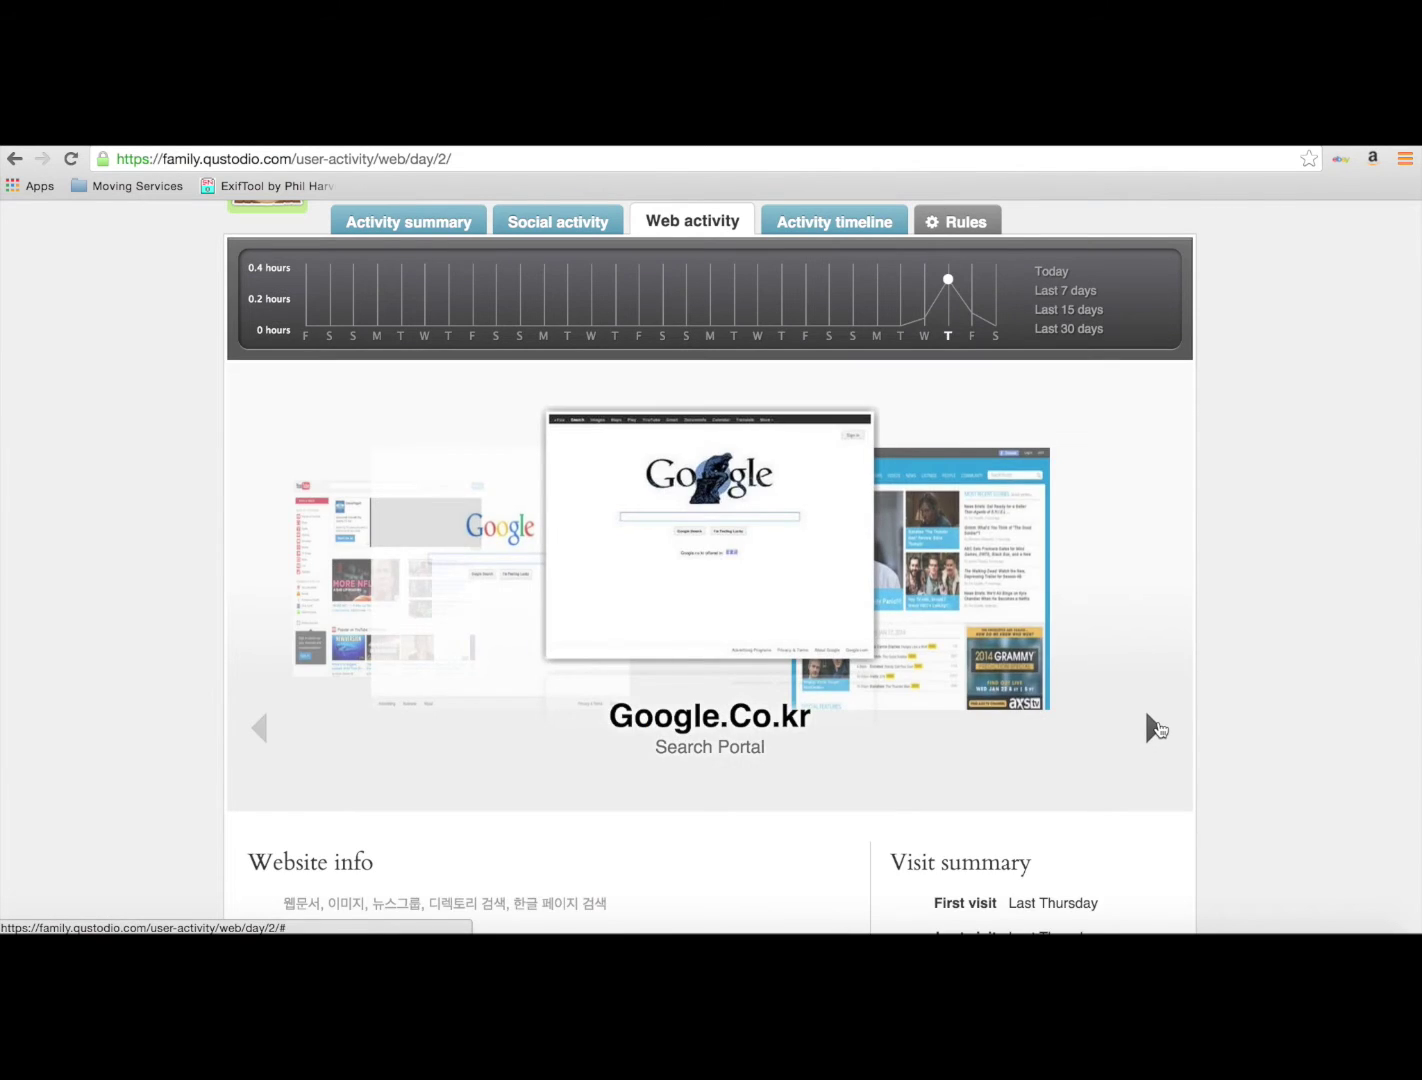
pyautogui.click(1153, 726)
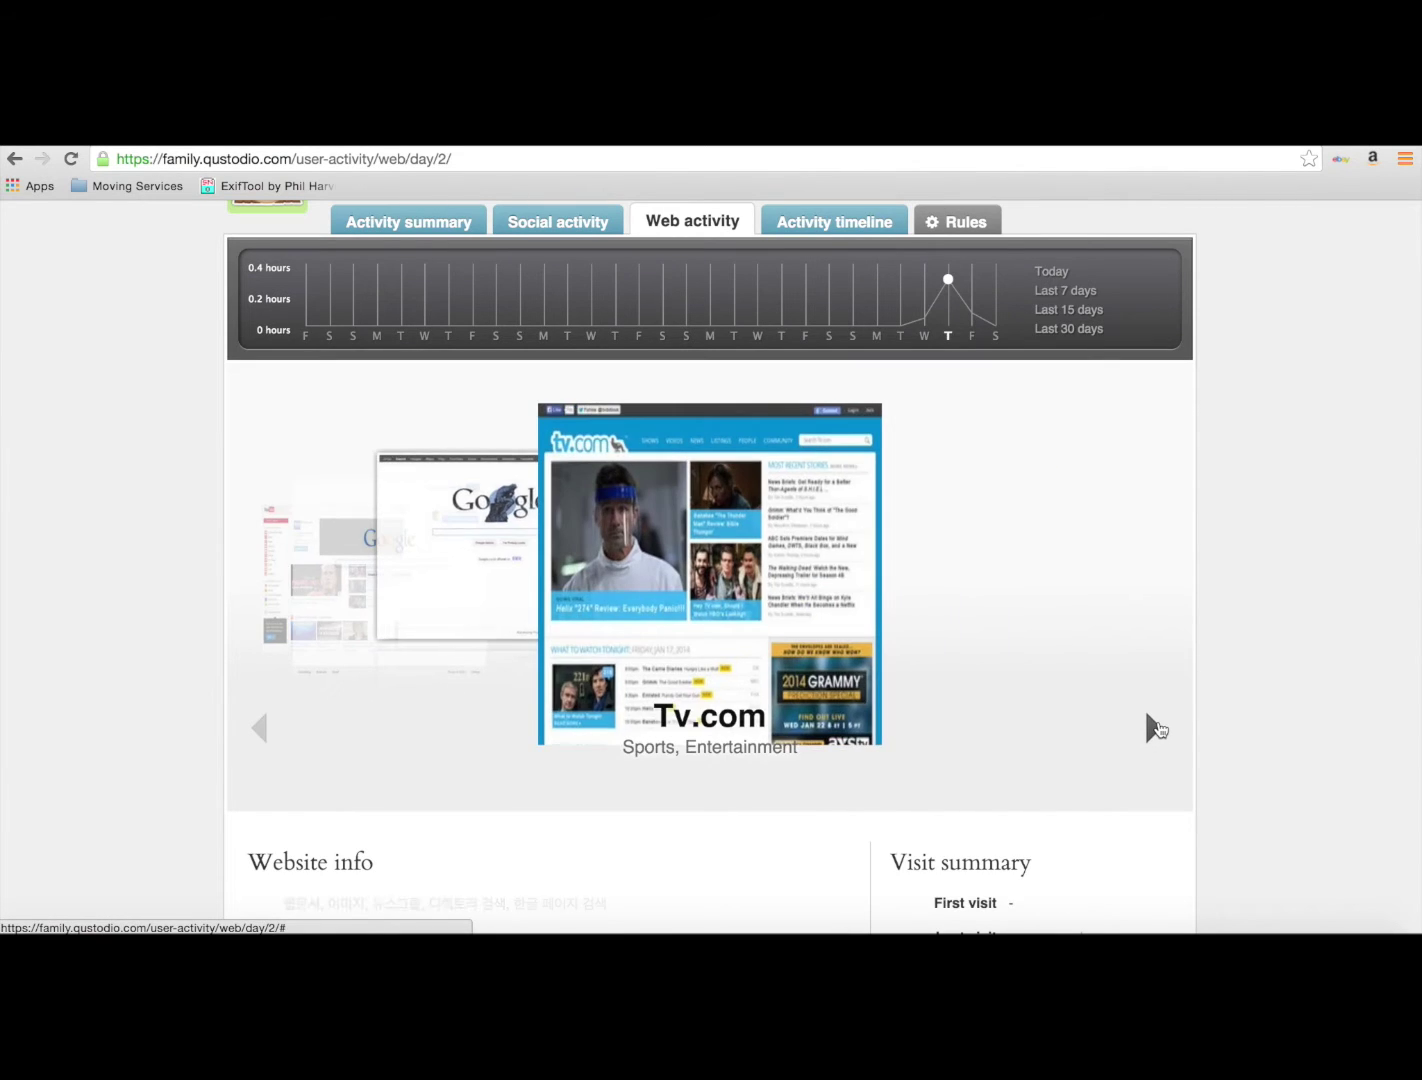
# Step: Scroll through Tv.com's navigation history of visited pages
pyautogui.scroll(-5, 1157, 728)
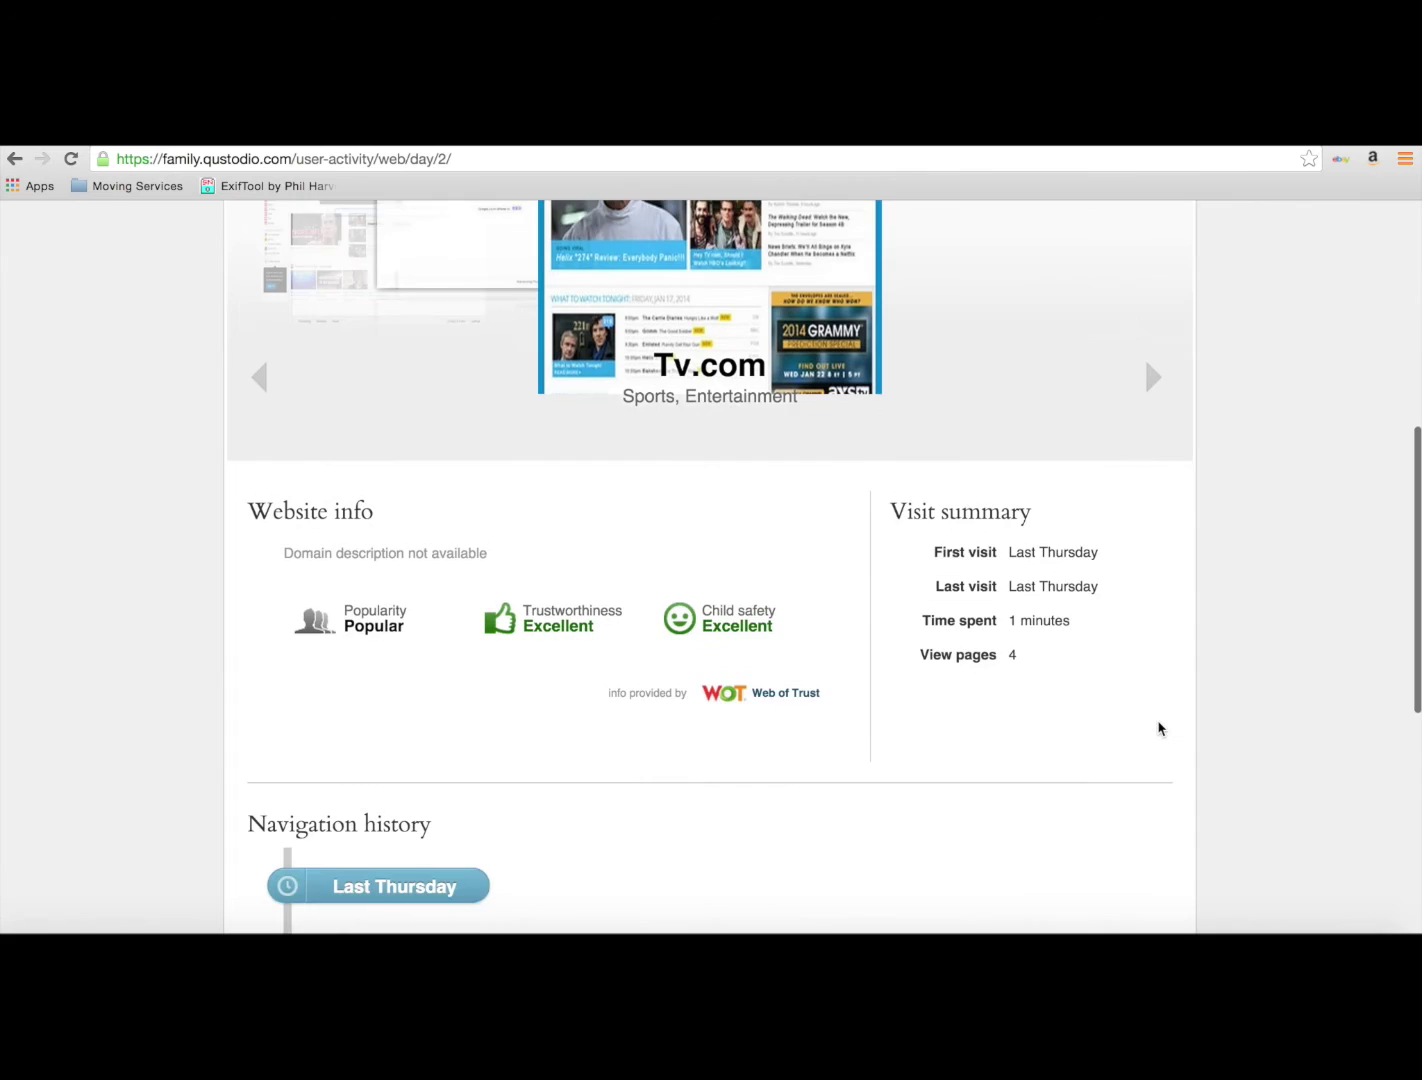
pyautogui.scroll(-5, 1157, 727)
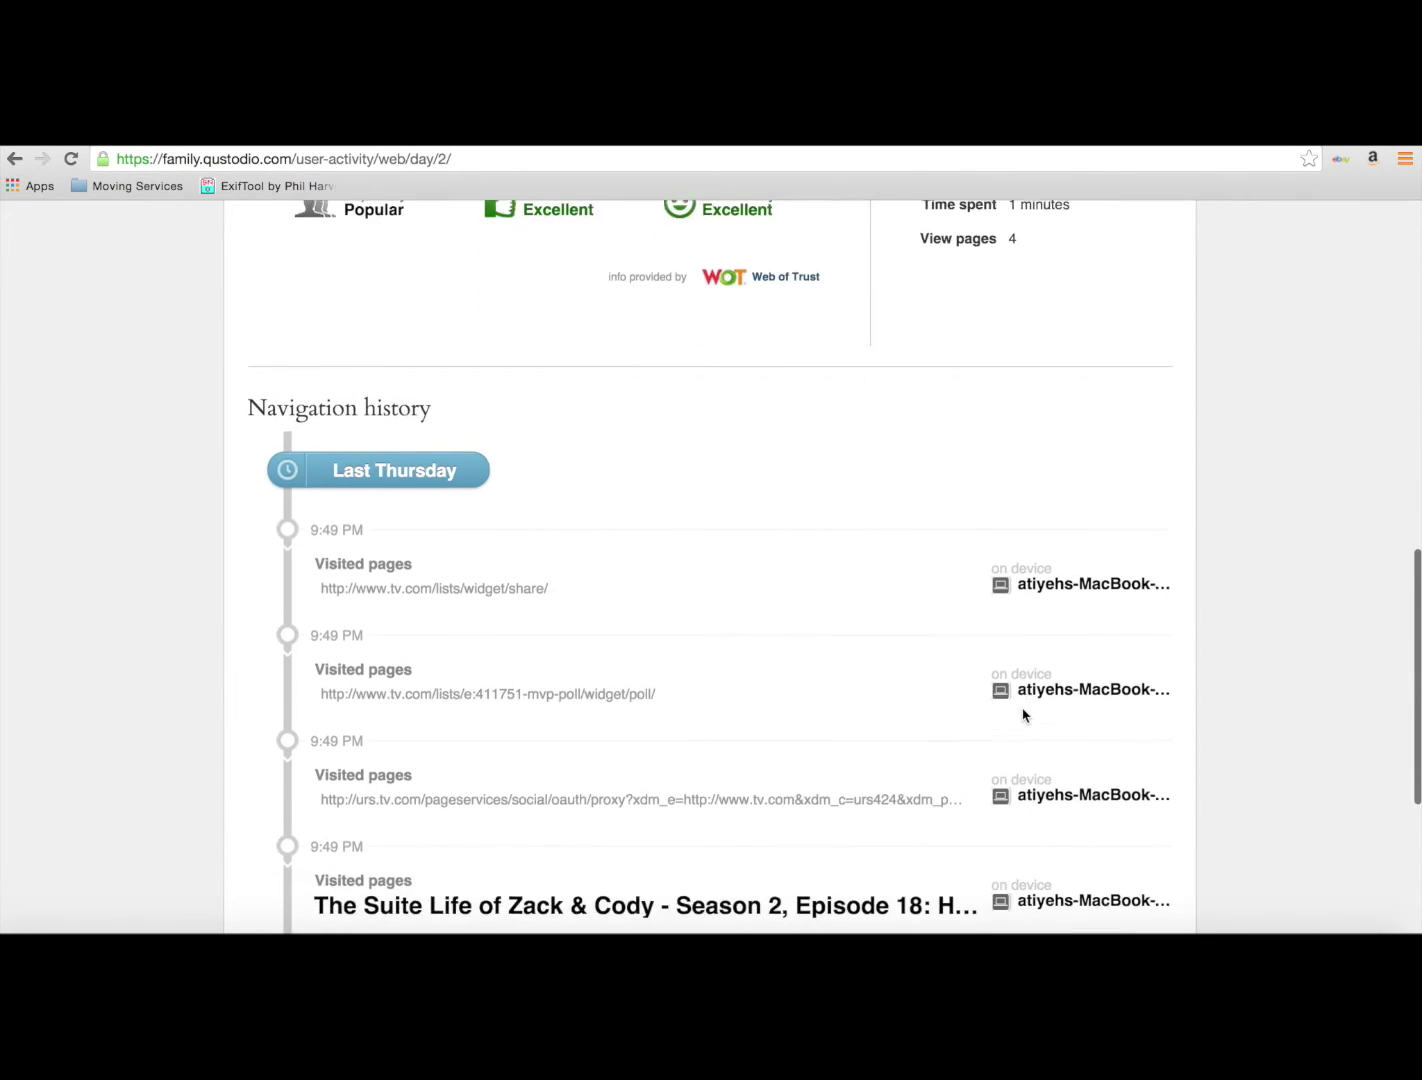
pyautogui.scroll(-2, 1023, 714)
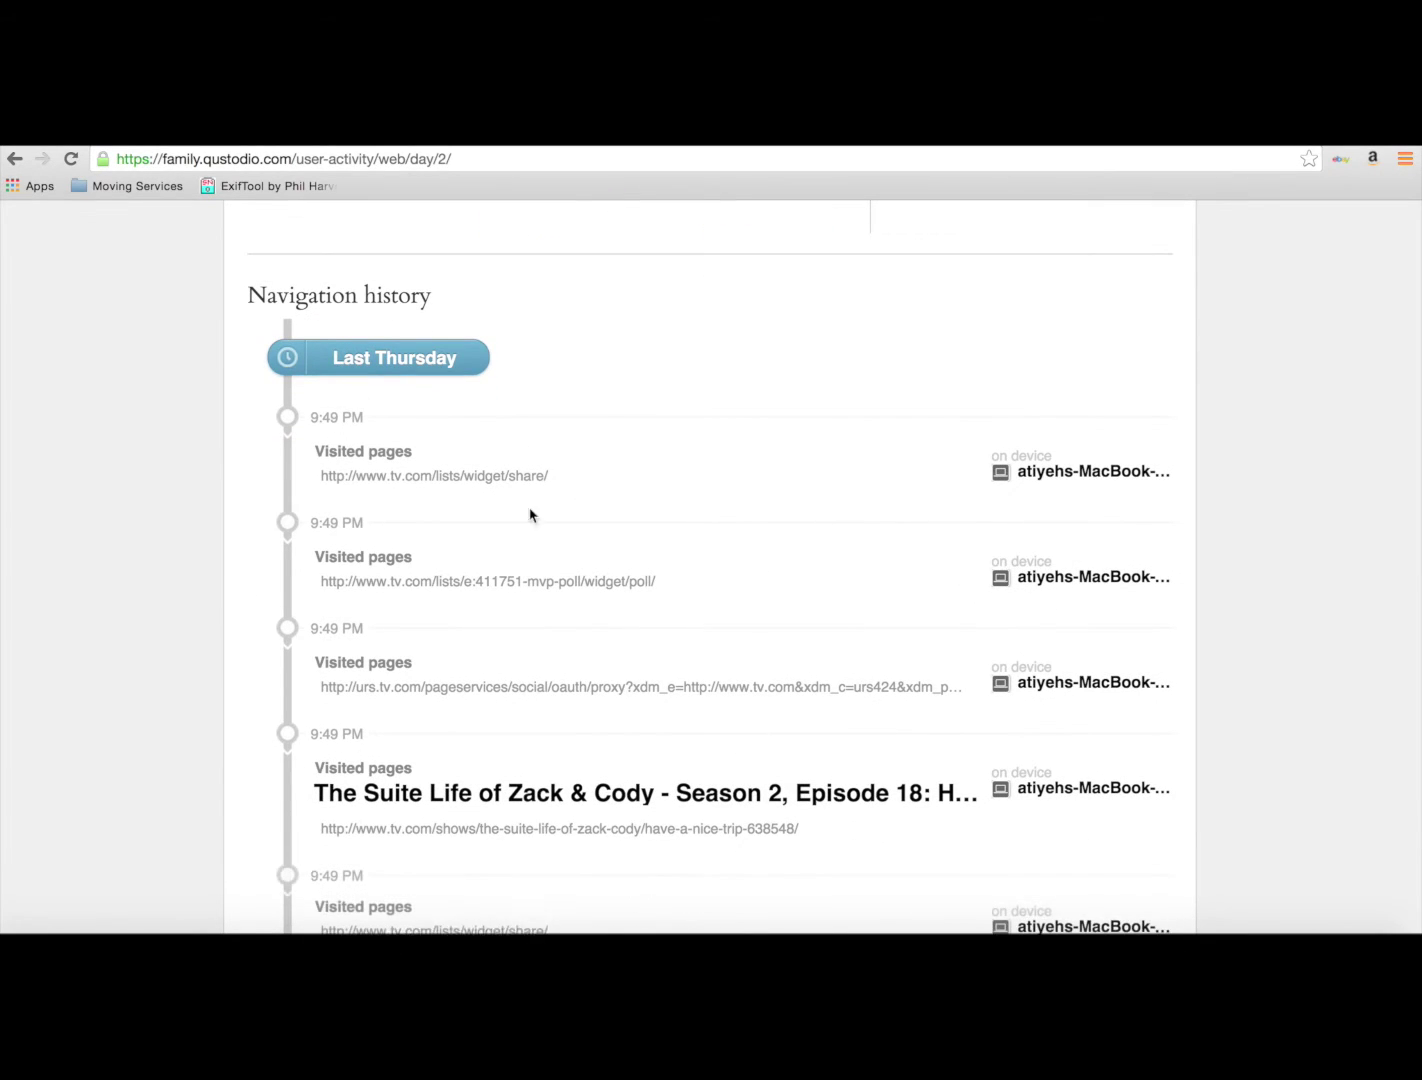
pyautogui.scroll(-2, 740, 636)
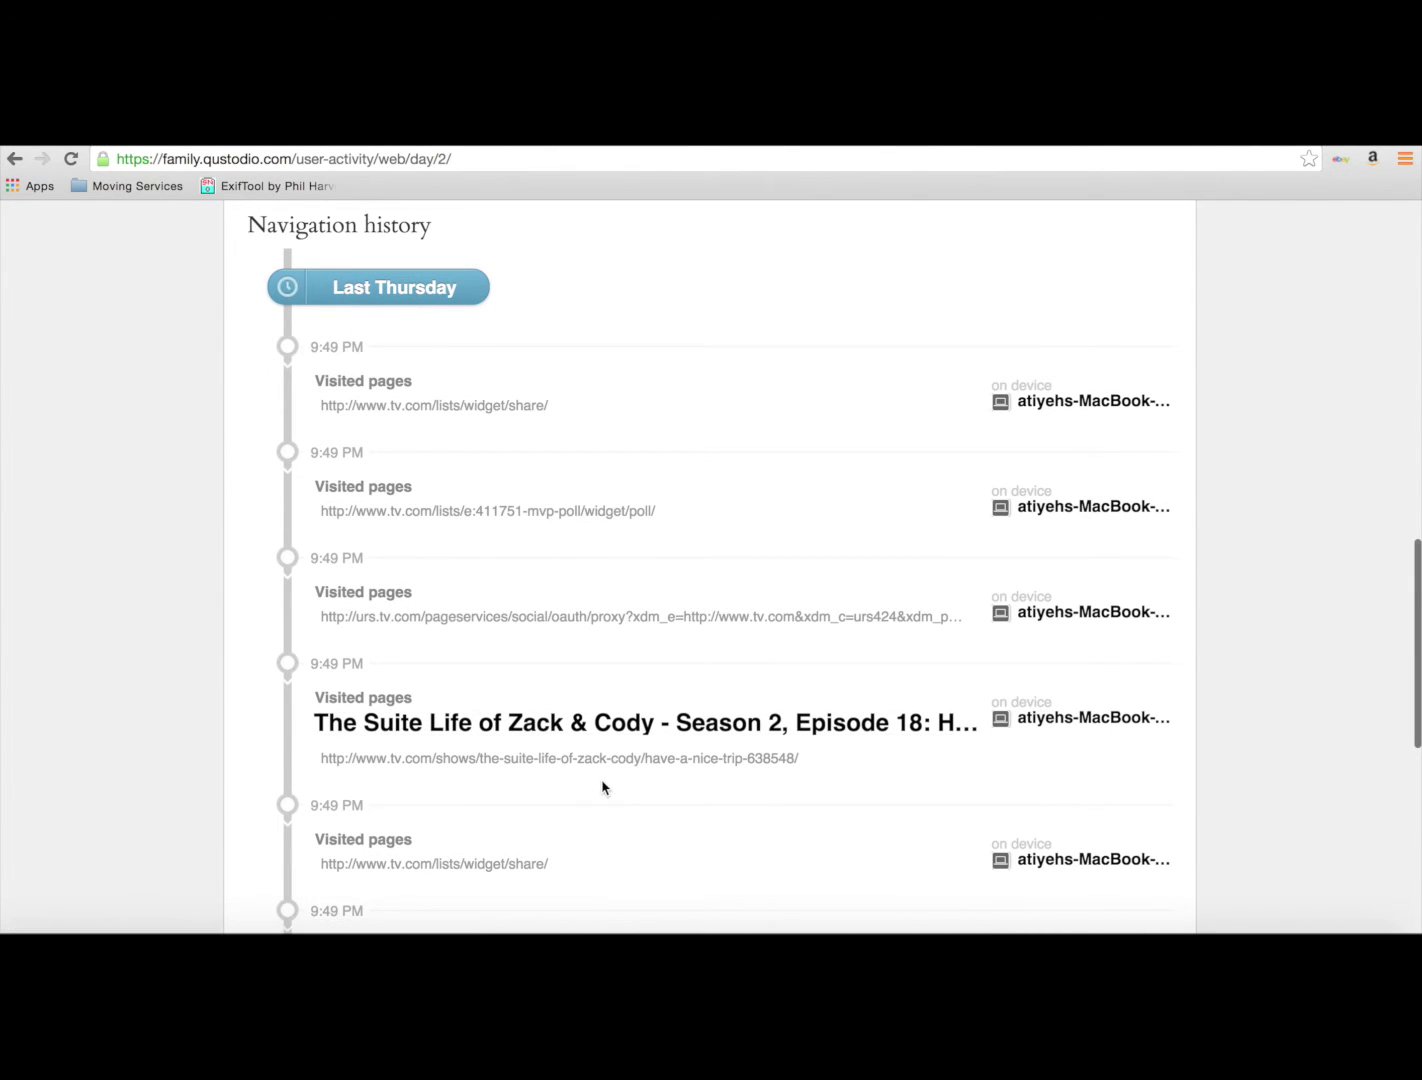
pyautogui.scroll(-5, 603, 787)
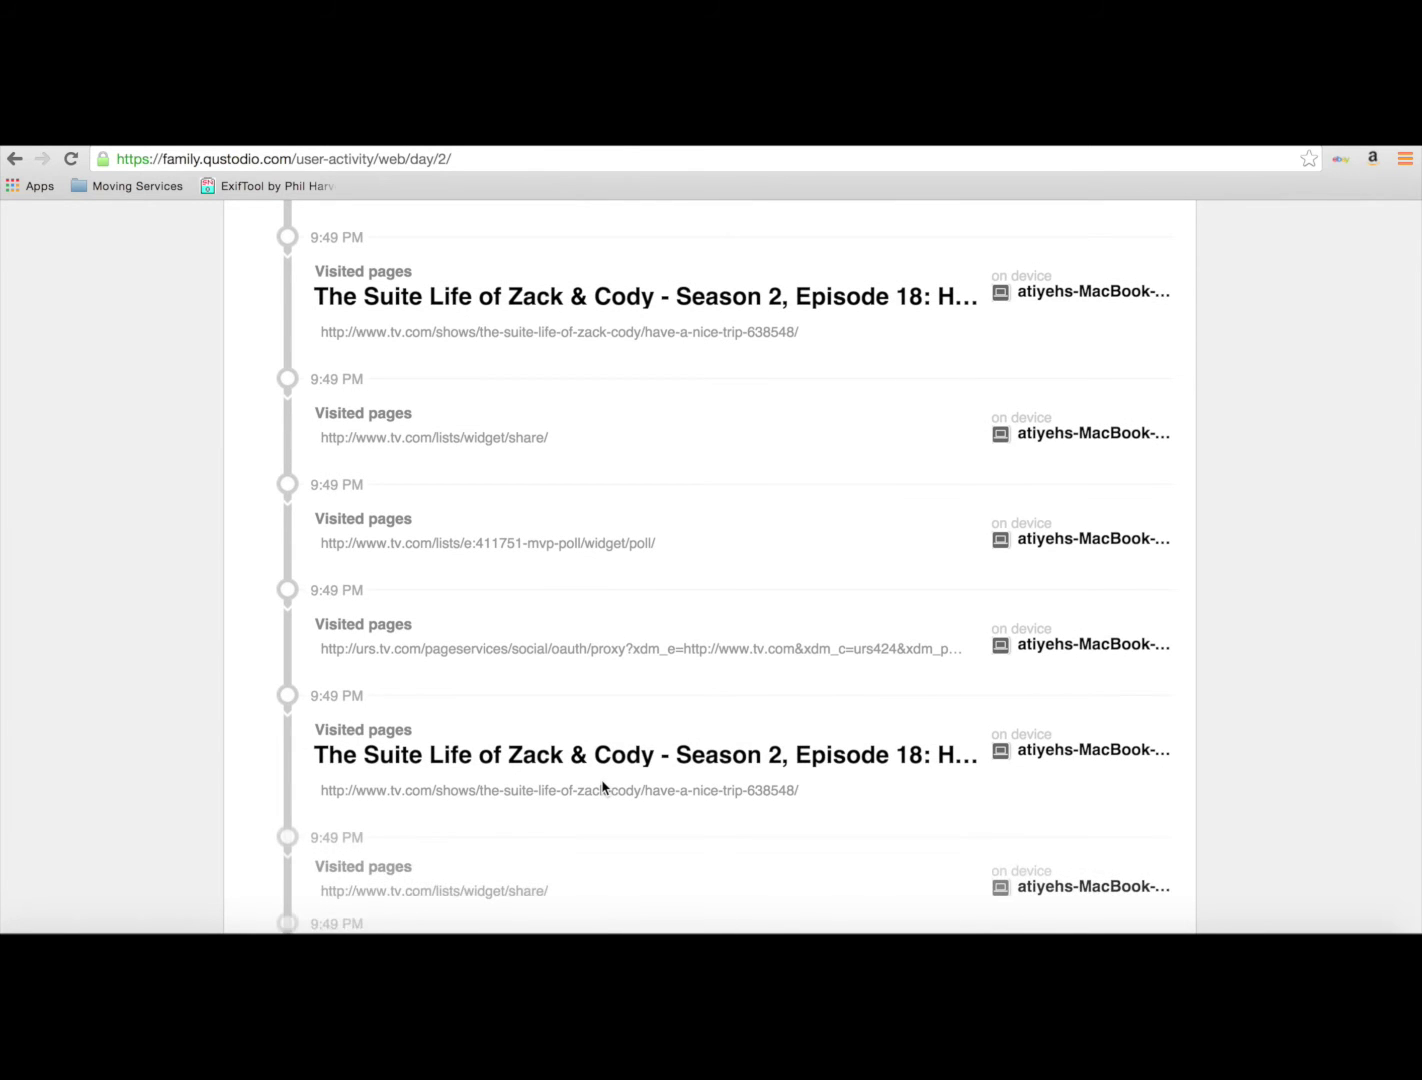
pyautogui.scroll(-5, 603, 787)
pyautogui.scroll(-5, 602, 787)
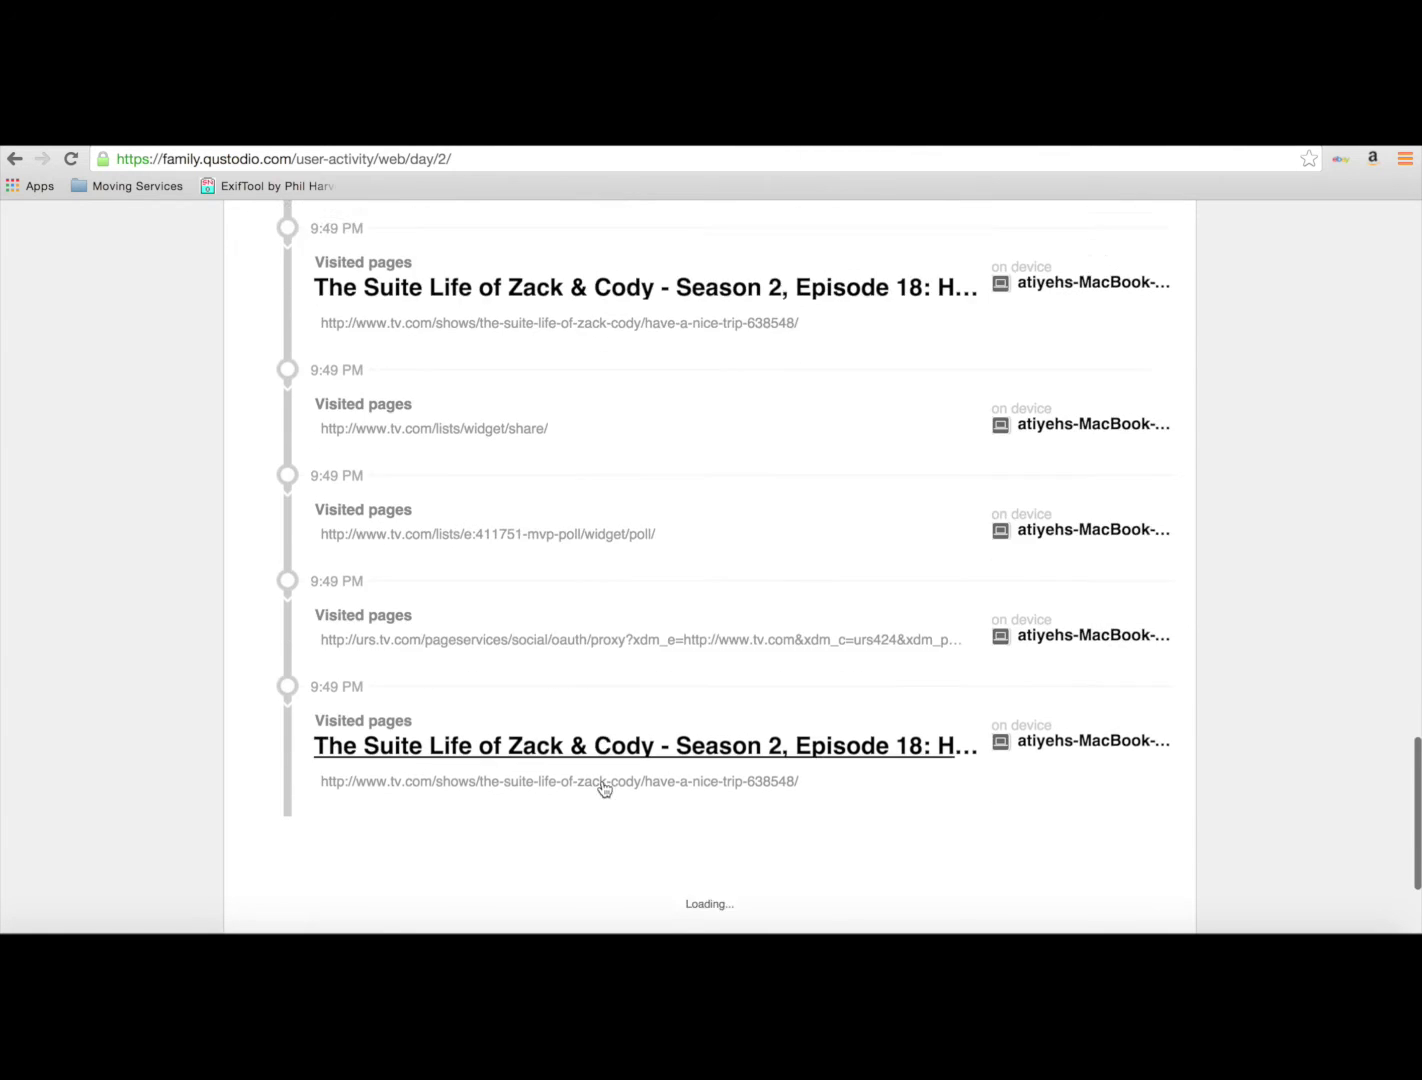
pyautogui.press('super+r')
# Step: Open the Activity timeline and scroll through today's entries, starting with Chrome on the MacBook
pyautogui.click(830, 442)
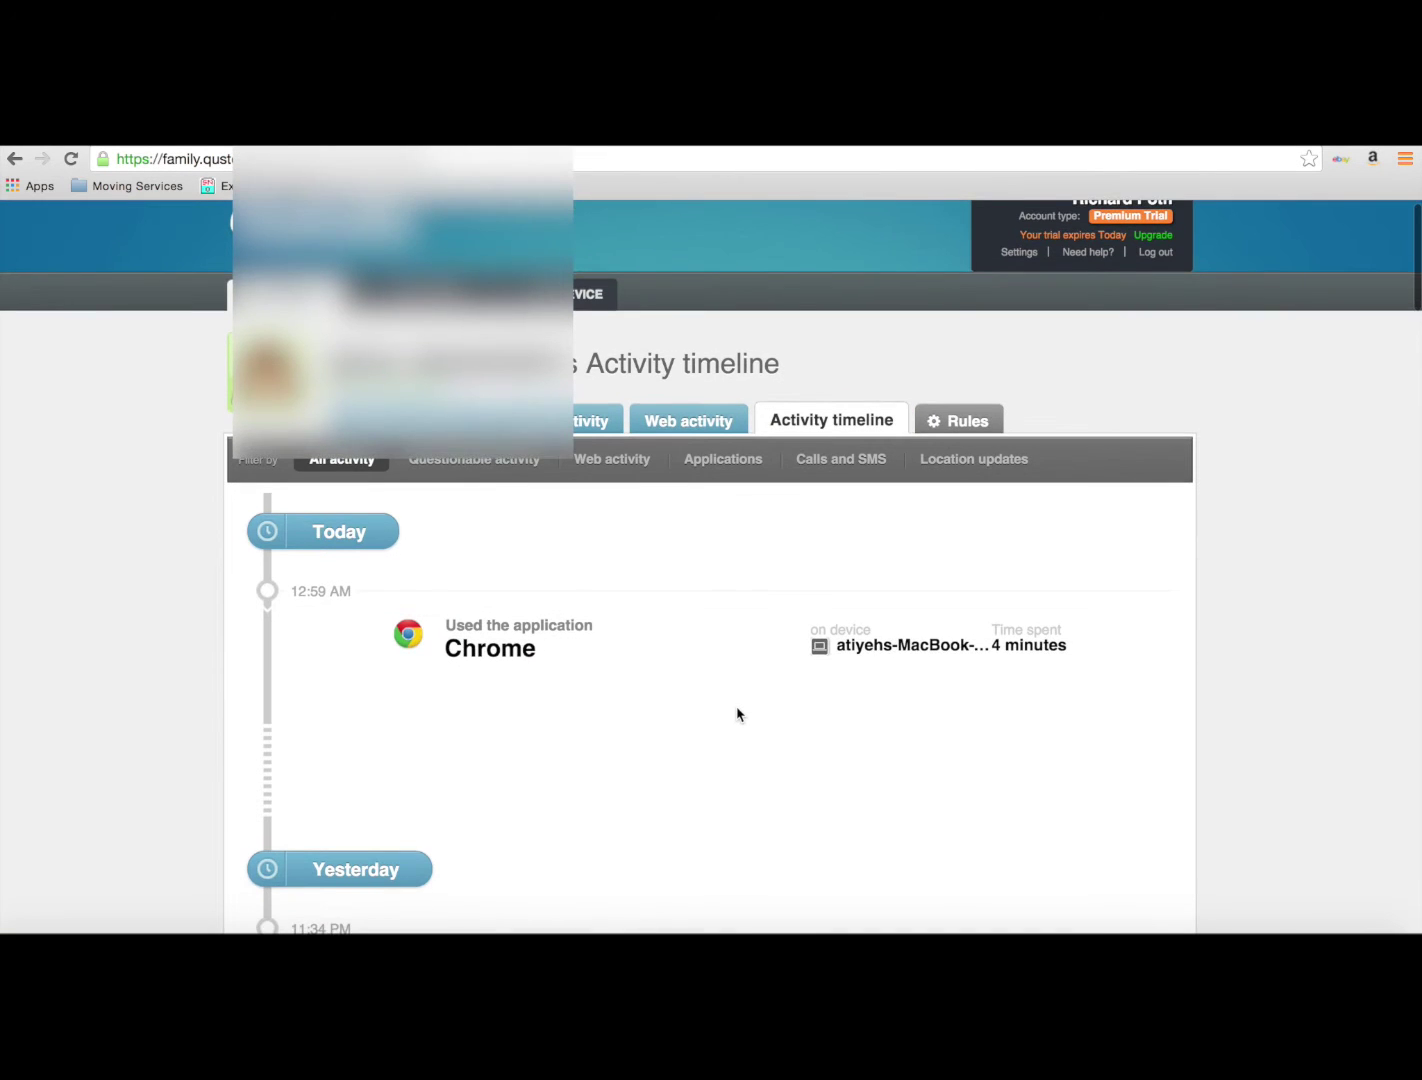
pyautogui.scroll(1, 736, 713)
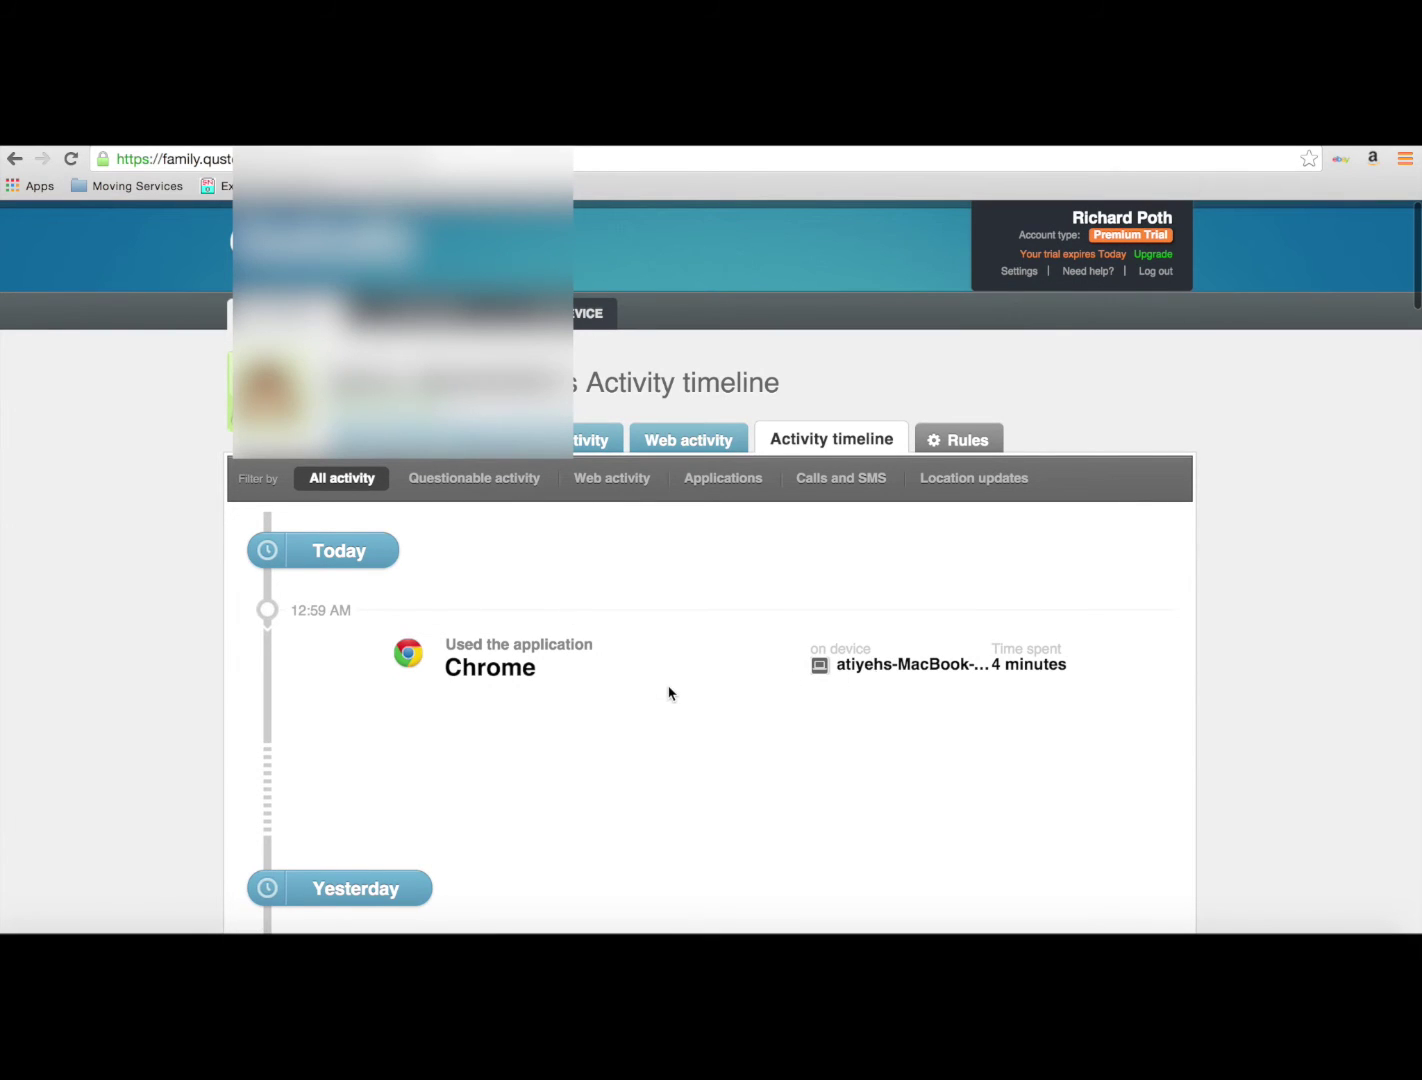
pyautogui.scroll(-5, 670, 692)
pyautogui.scroll(-3, 670, 692)
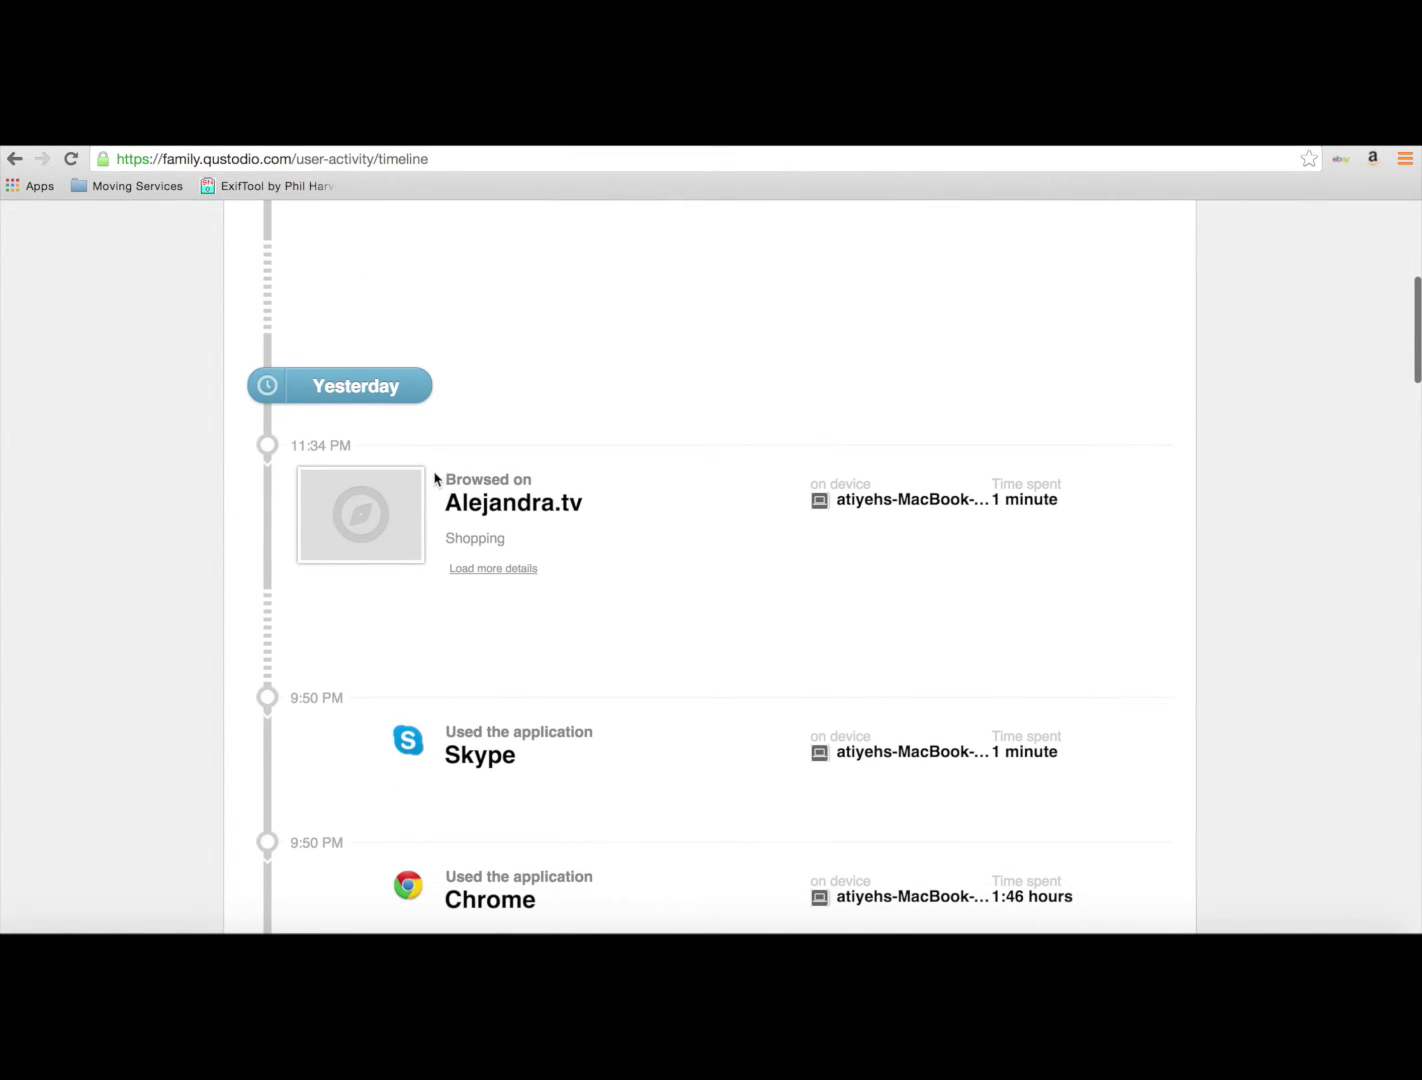
pyautogui.scroll(-2, 628, 669)
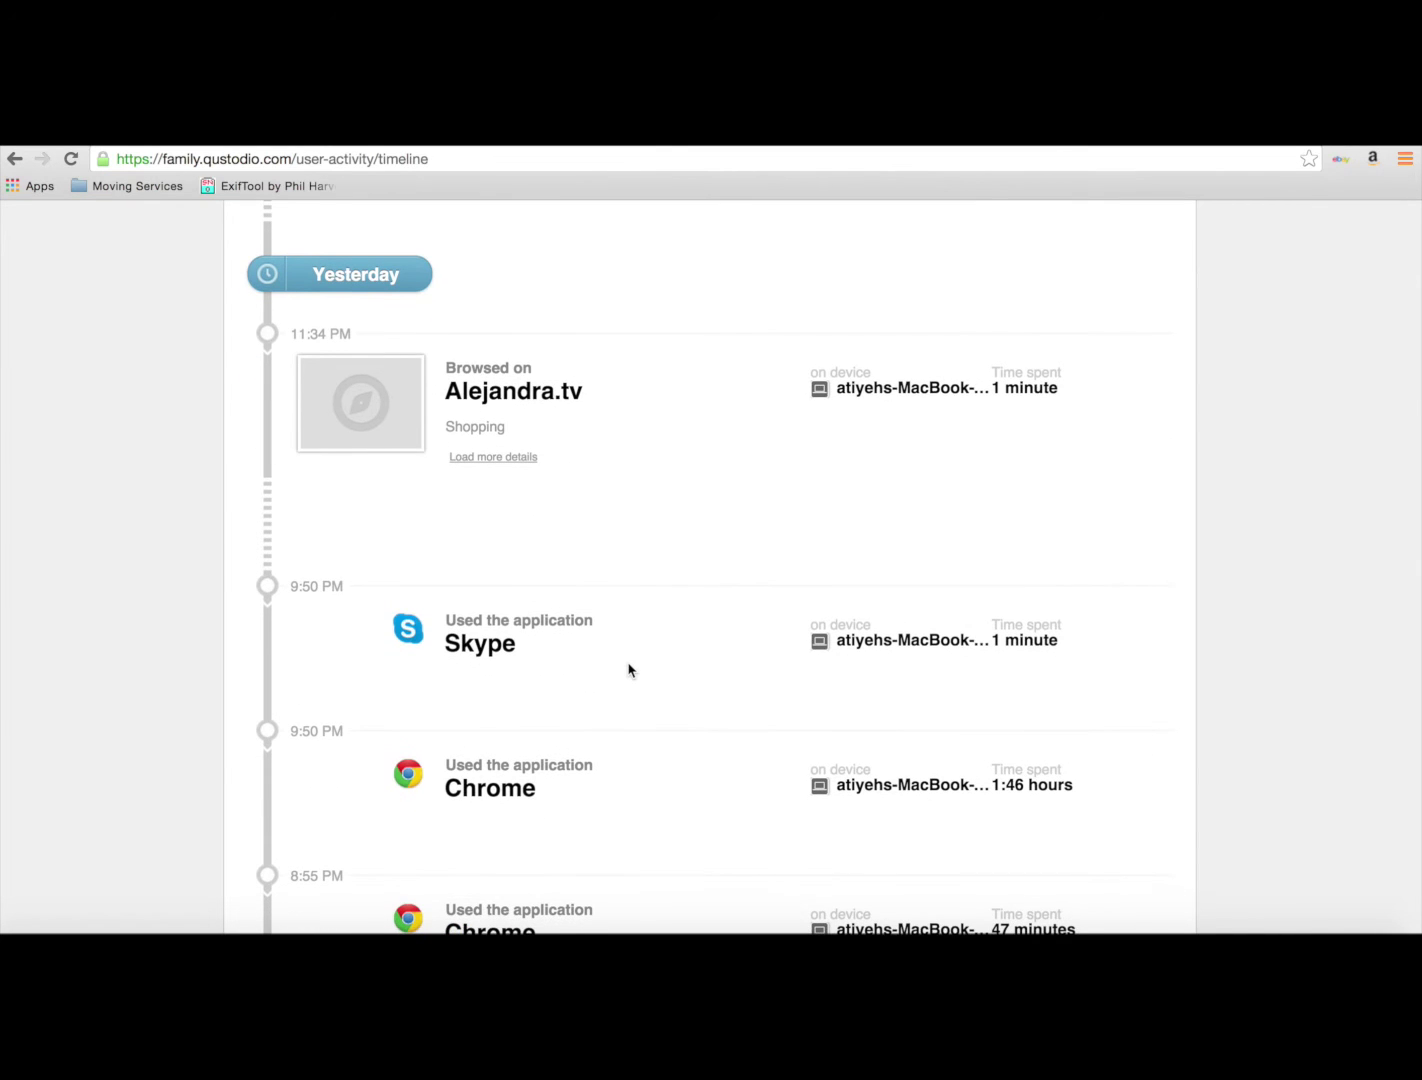
pyautogui.scroll(4, 628, 669)
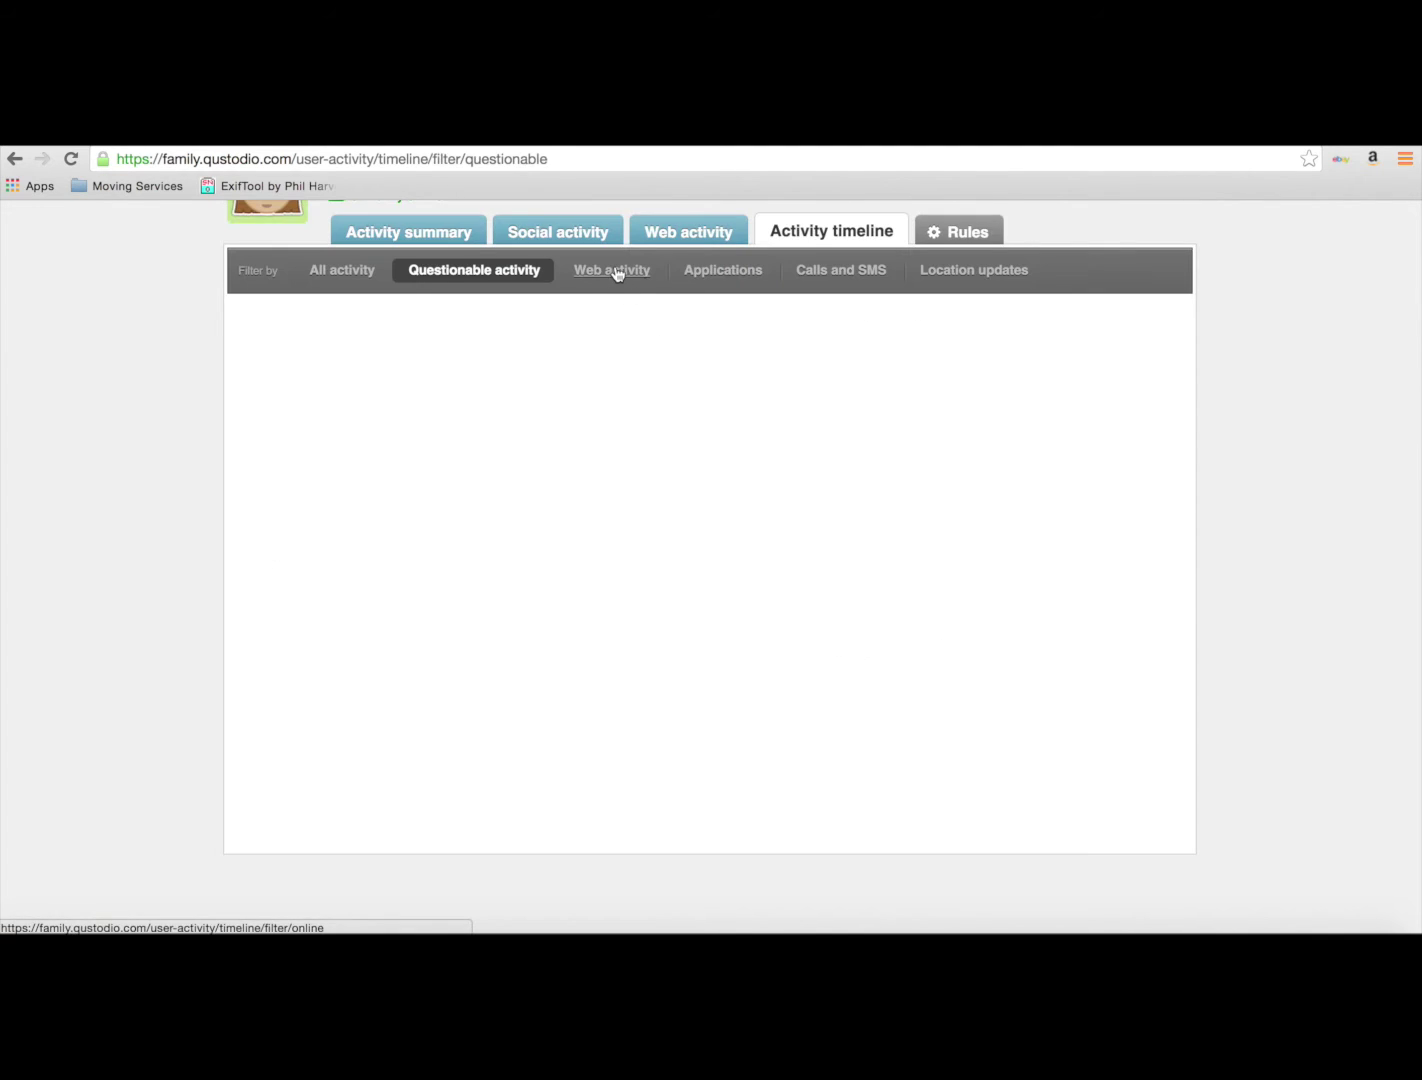
# Step: Filter the timeline to Web activity and scroll through the browsing entries
pyautogui.click(616, 272)
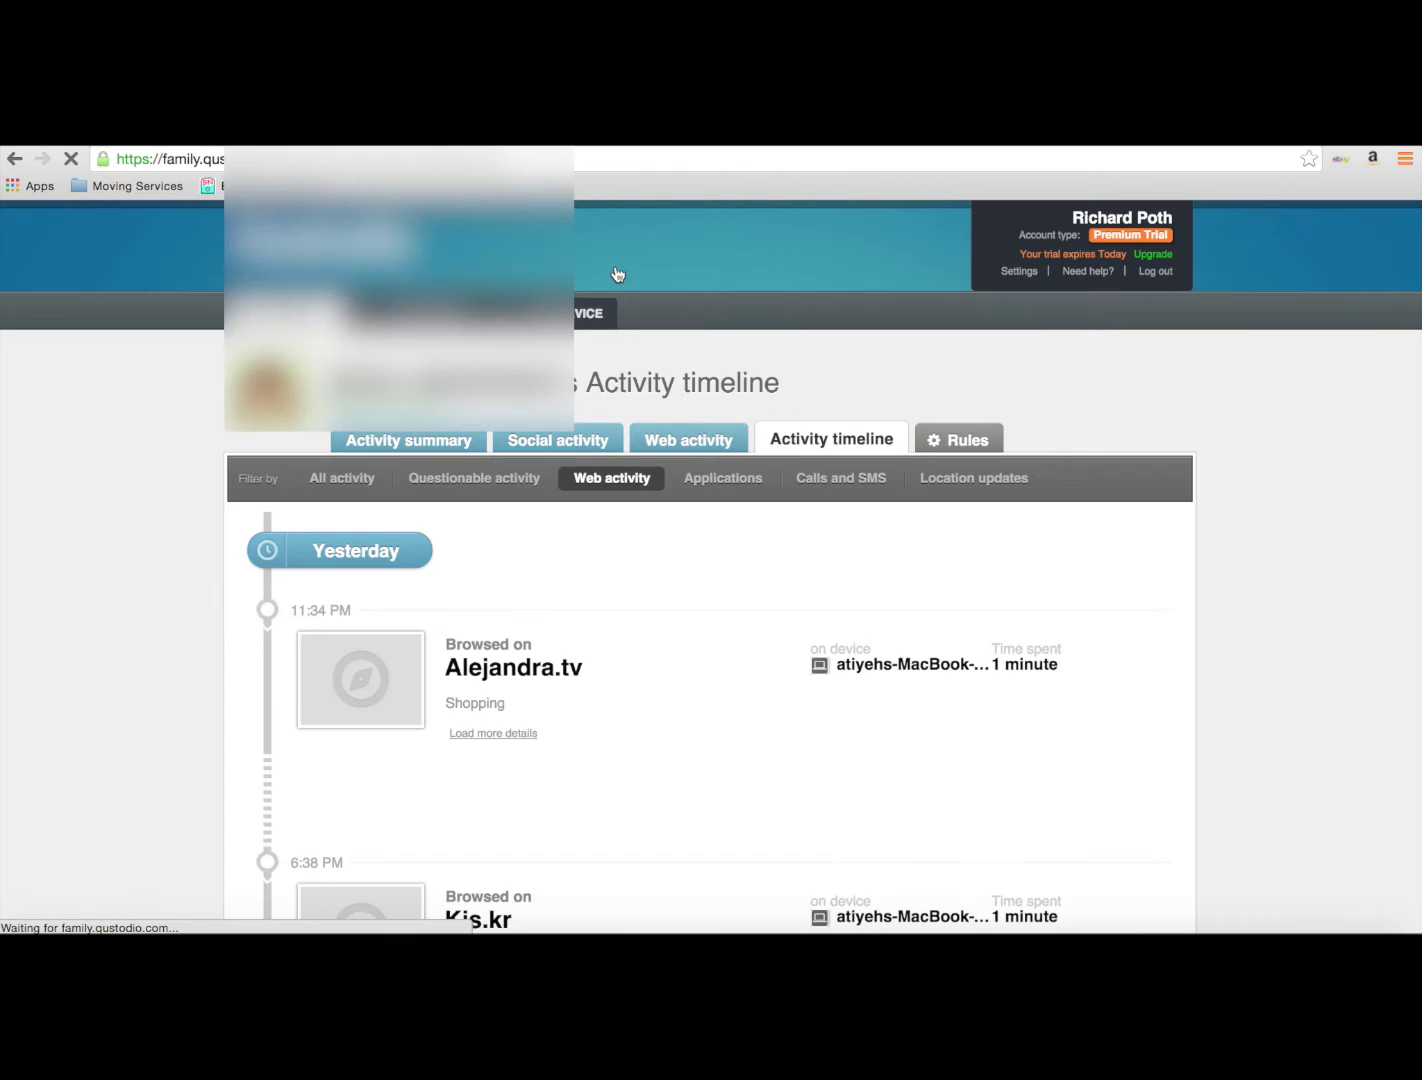
pyautogui.scroll(-3, 777, 769)
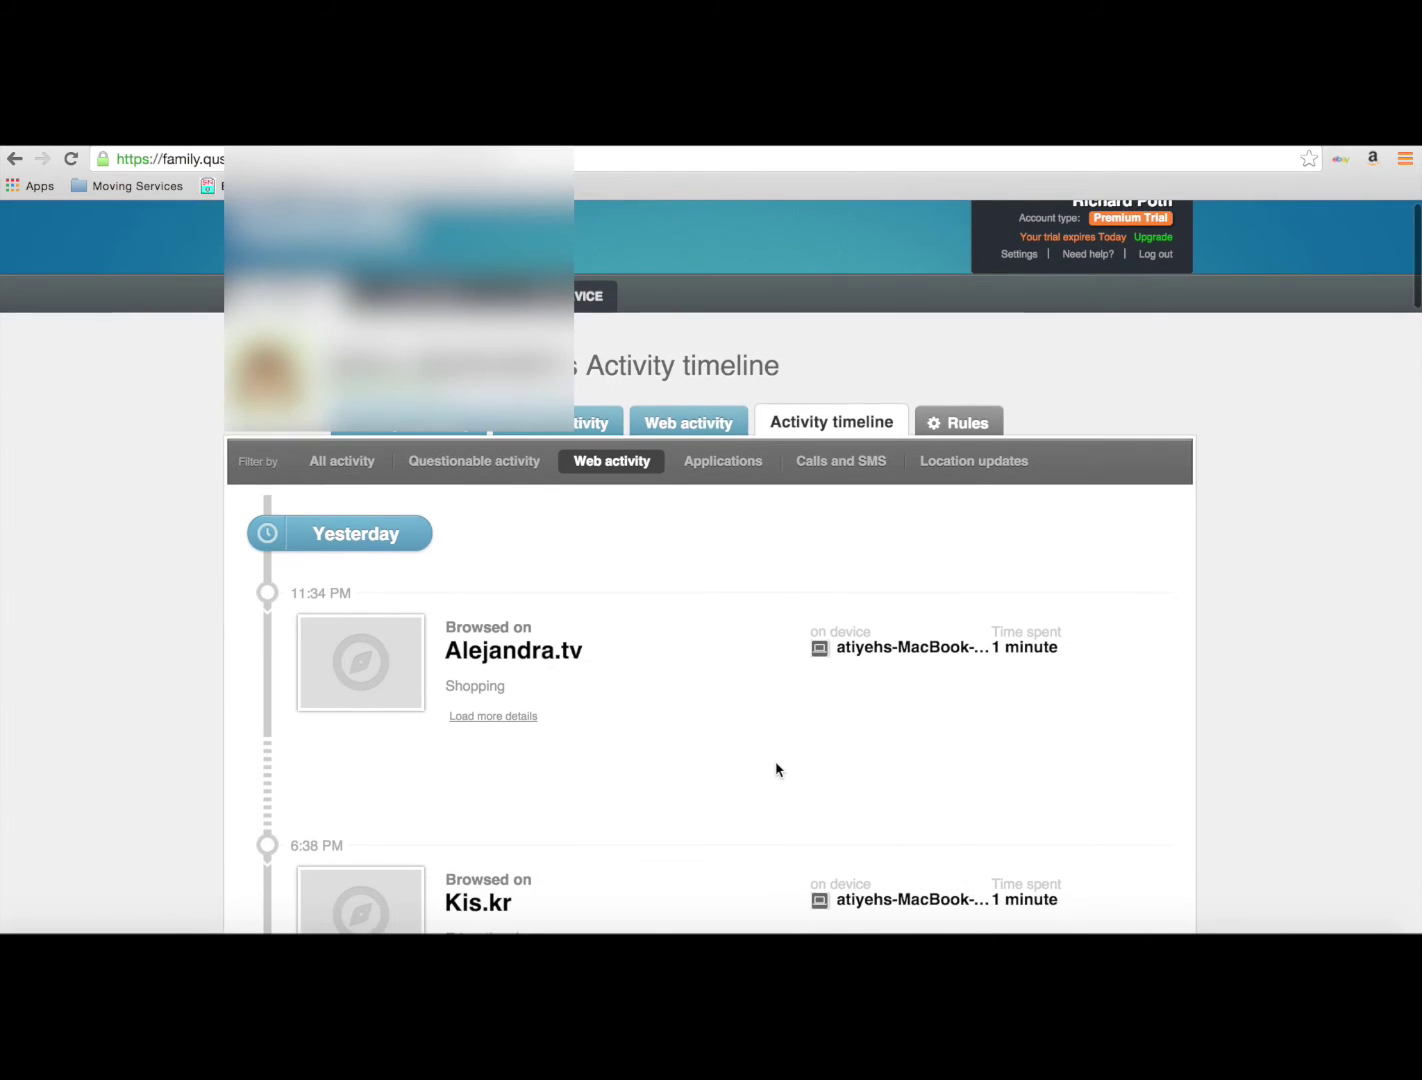
pyautogui.scroll(-3, 776, 766)
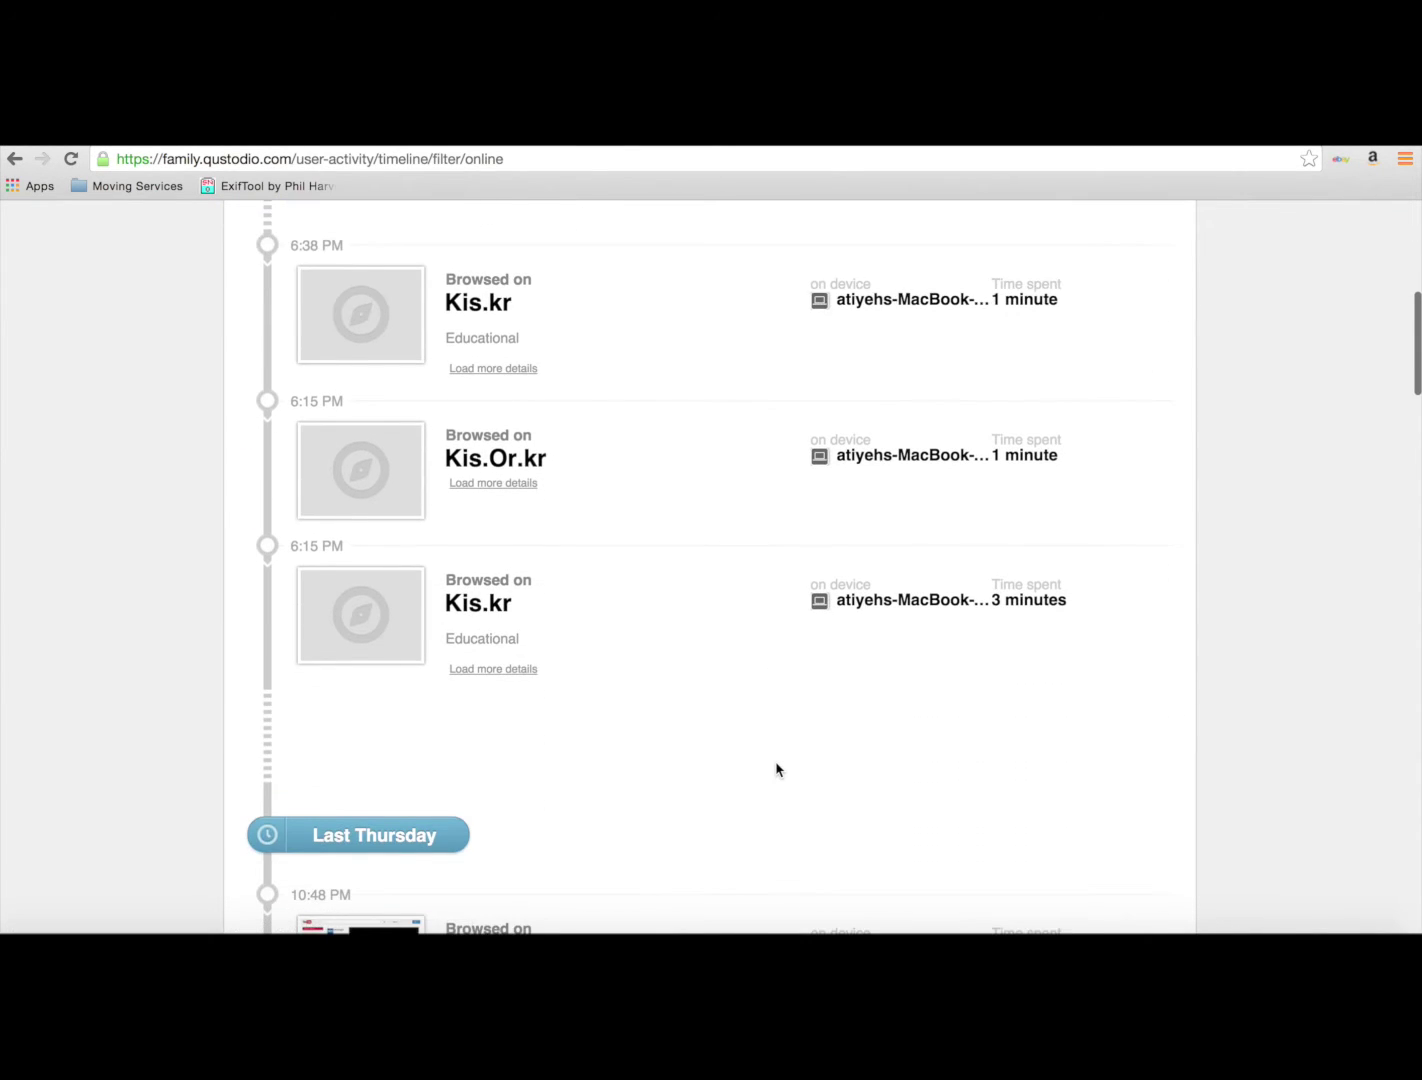
pyautogui.scroll(6, 775, 767)
# Step: Review the Applications entries, then switch the filter to Location updates, which lists nothing
pyautogui.click(727, 481)
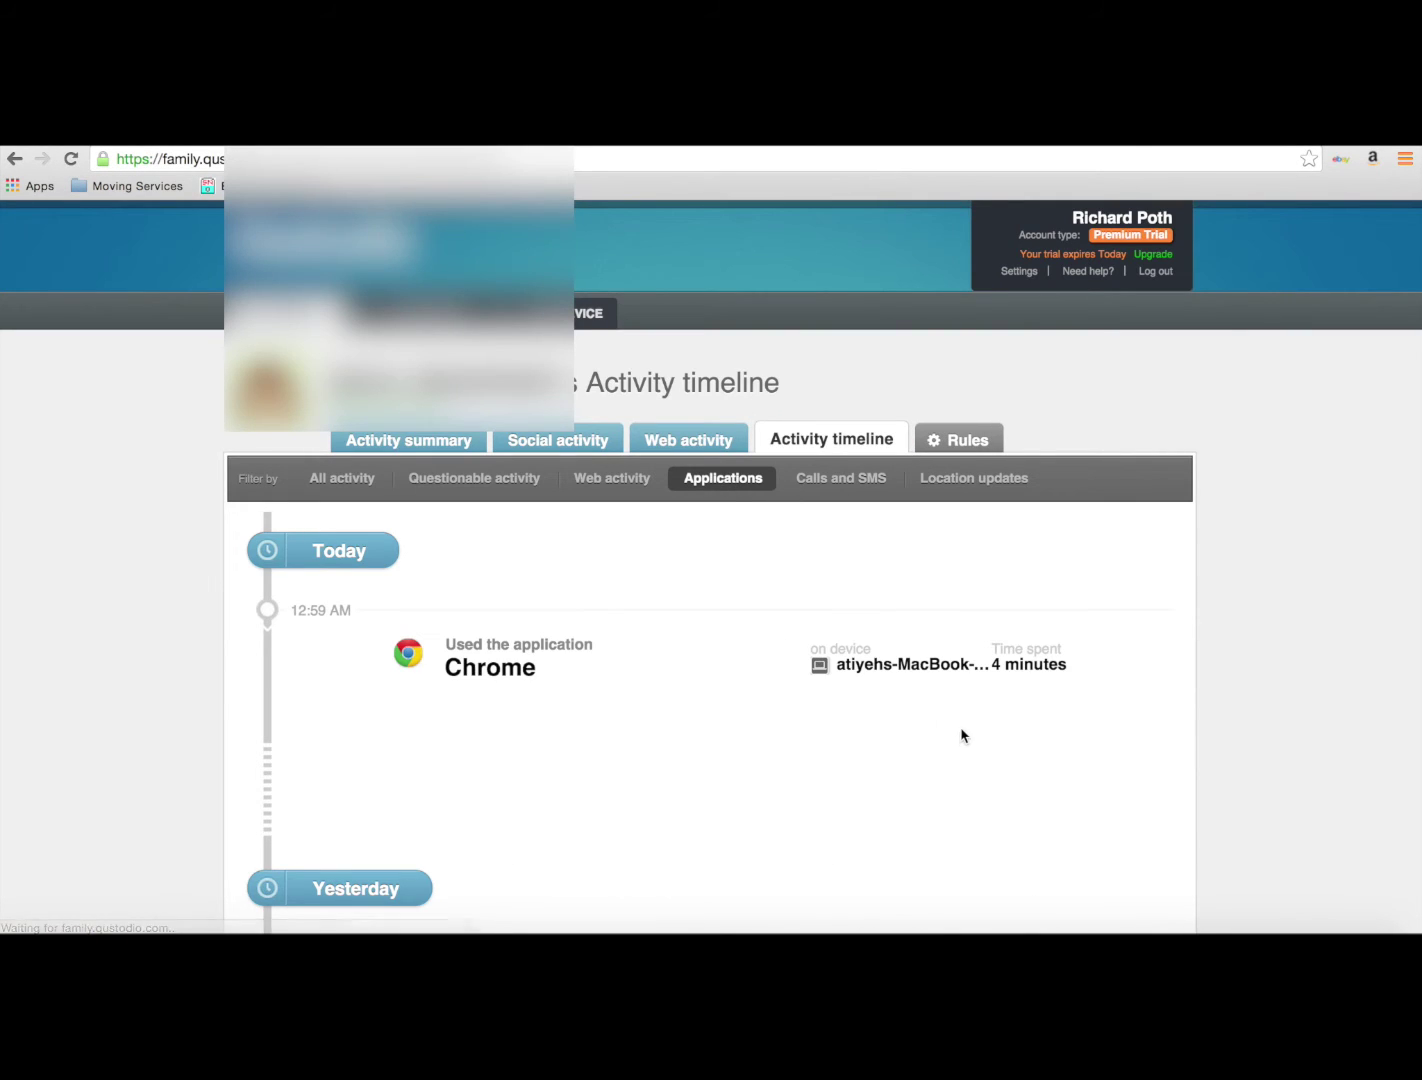
pyautogui.scroll(-3, 961, 735)
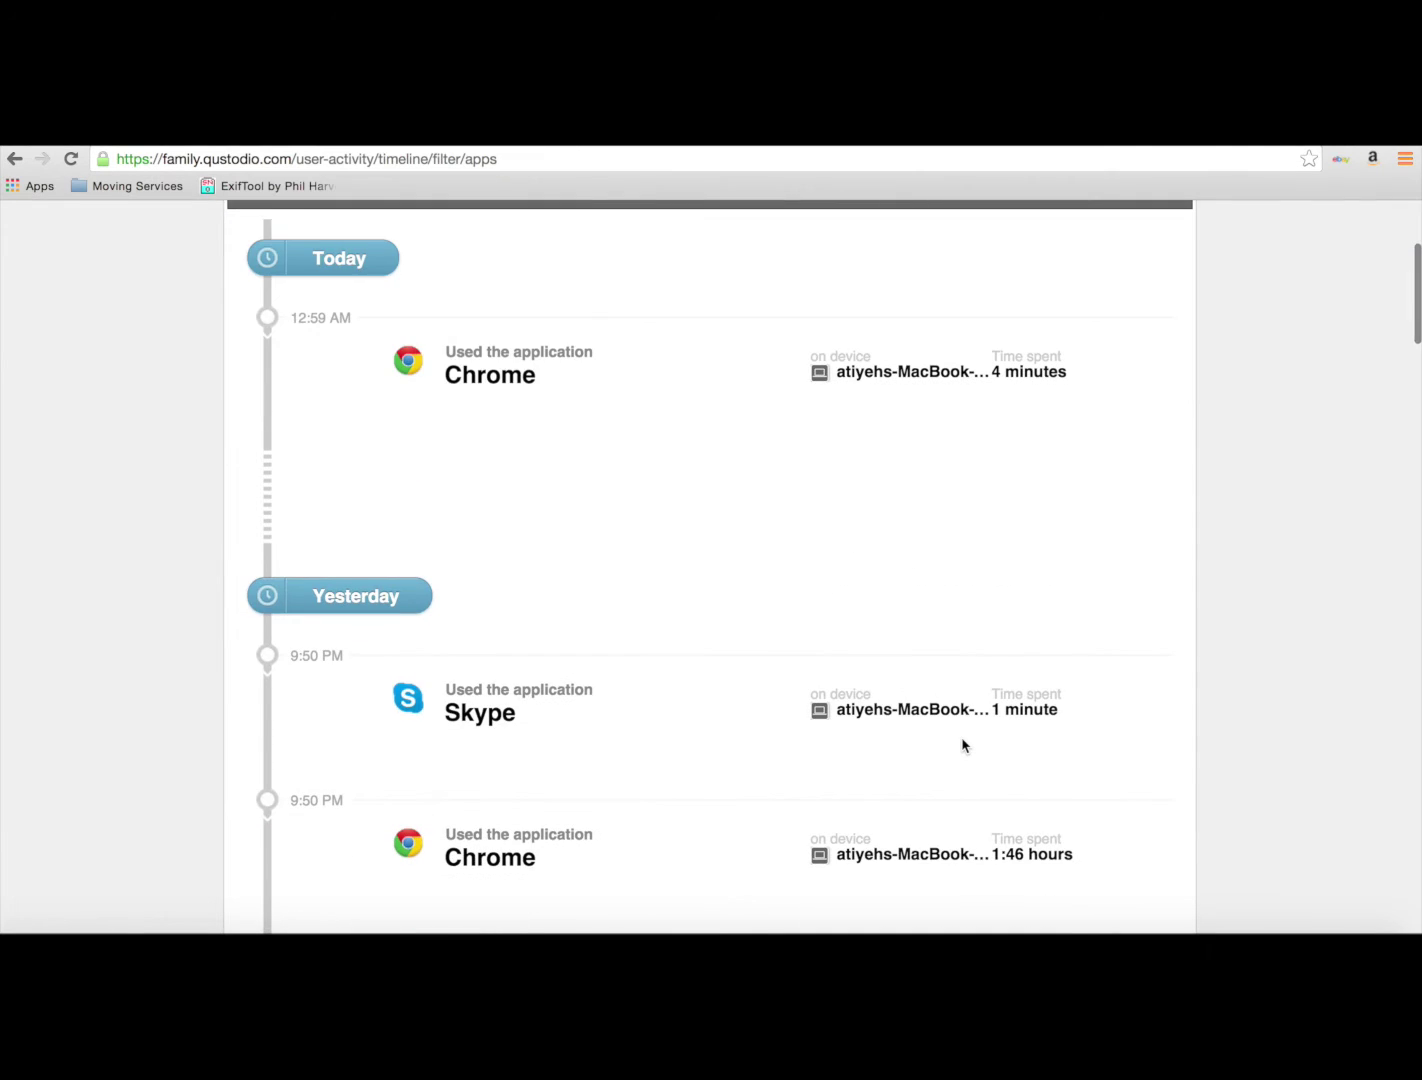
pyautogui.scroll(-3, 963, 746)
pyautogui.scroll(-3, 963, 745)
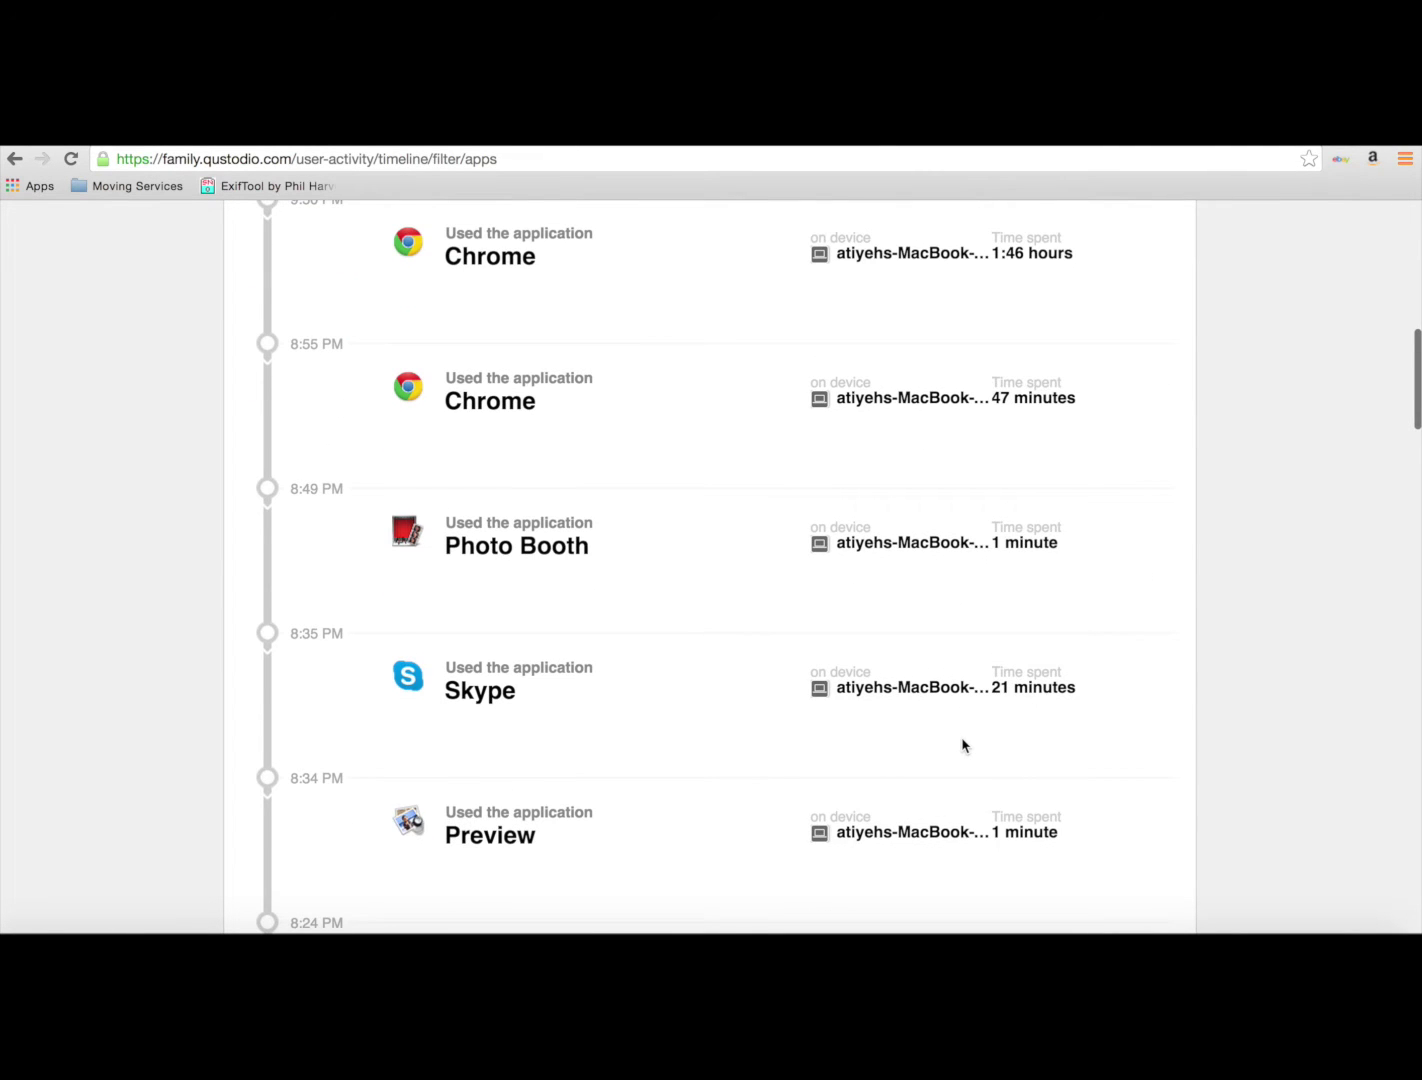
pyautogui.scroll(7, 964, 746)
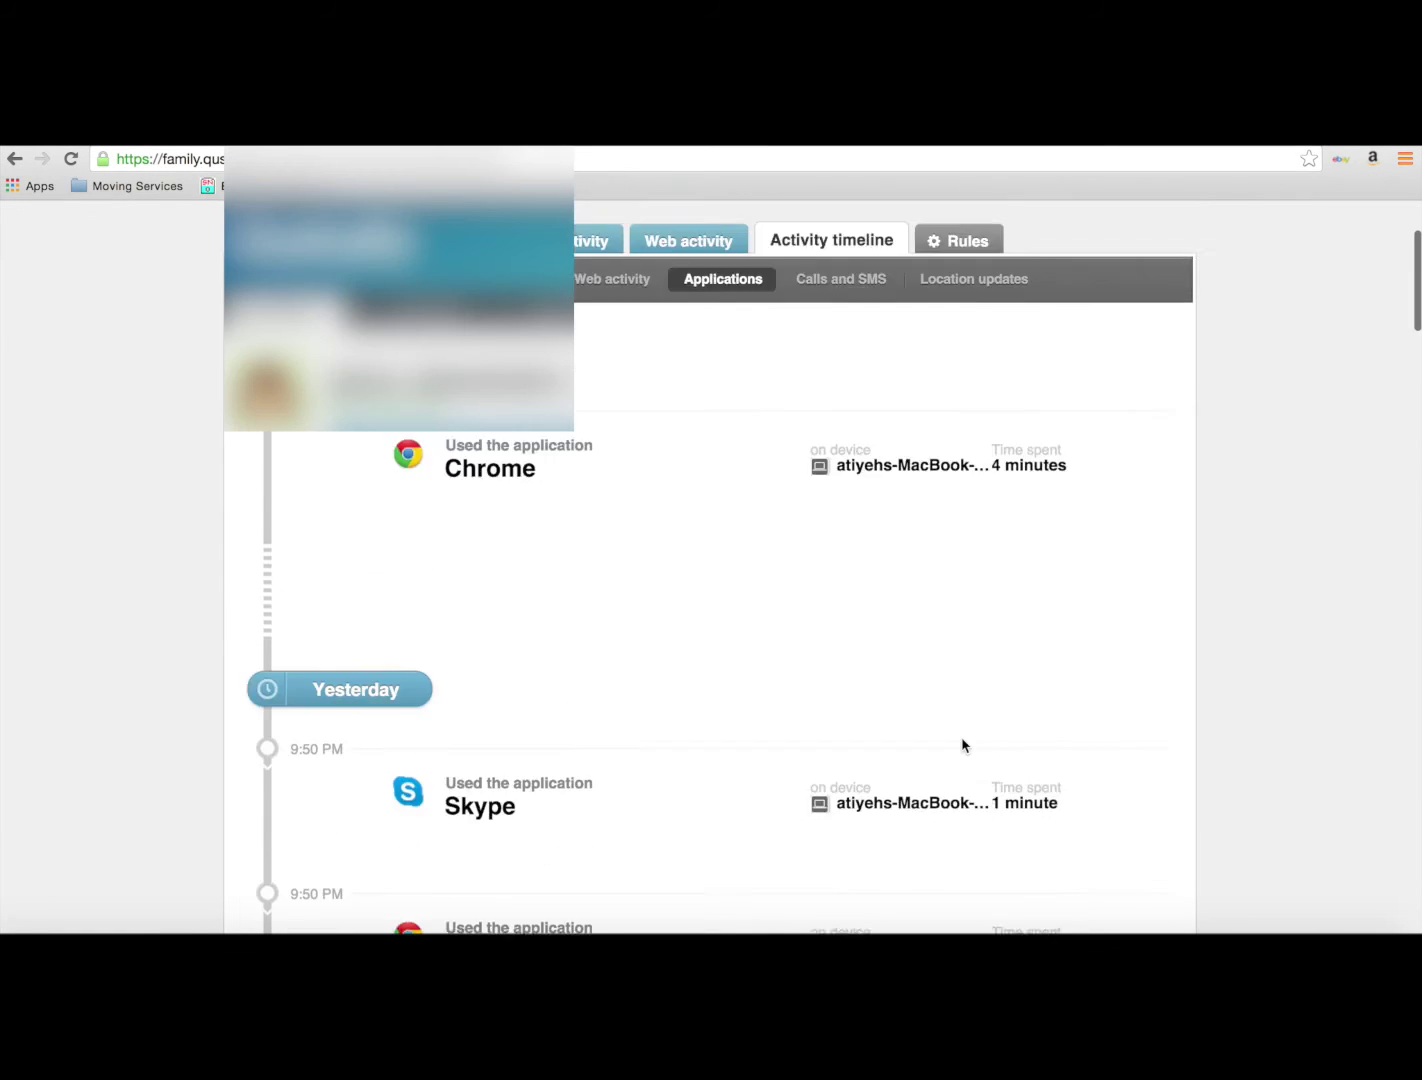
pyautogui.scroll(2, 964, 746)
pyautogui.click(837, 481)
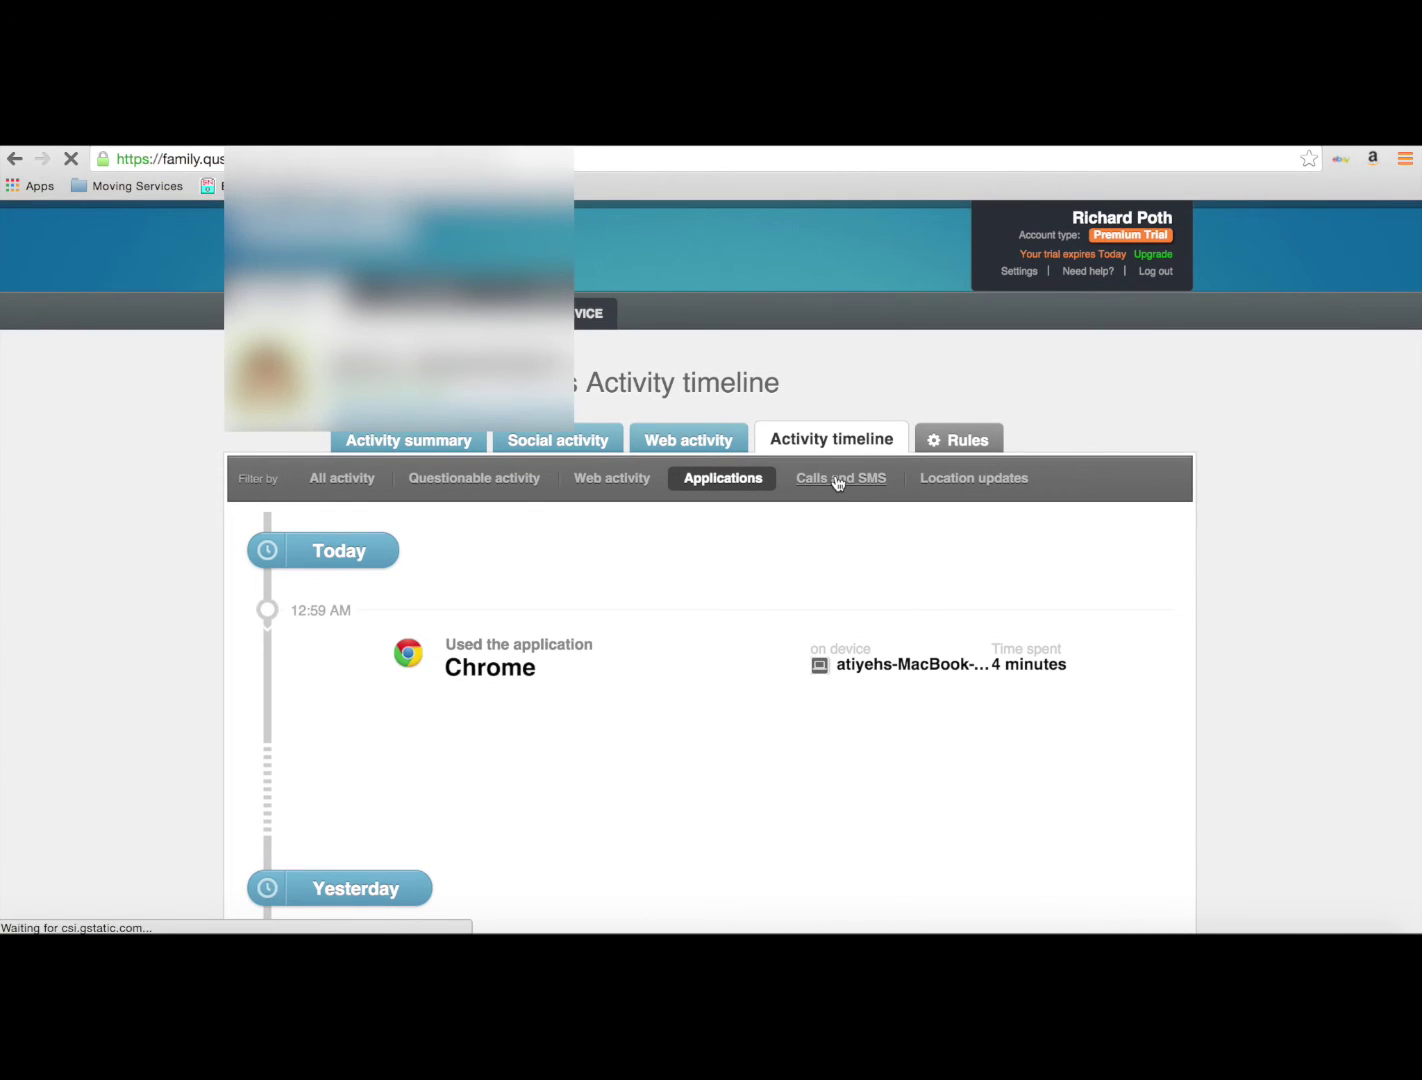
pyautogui.scroll(1, 1061, 691)
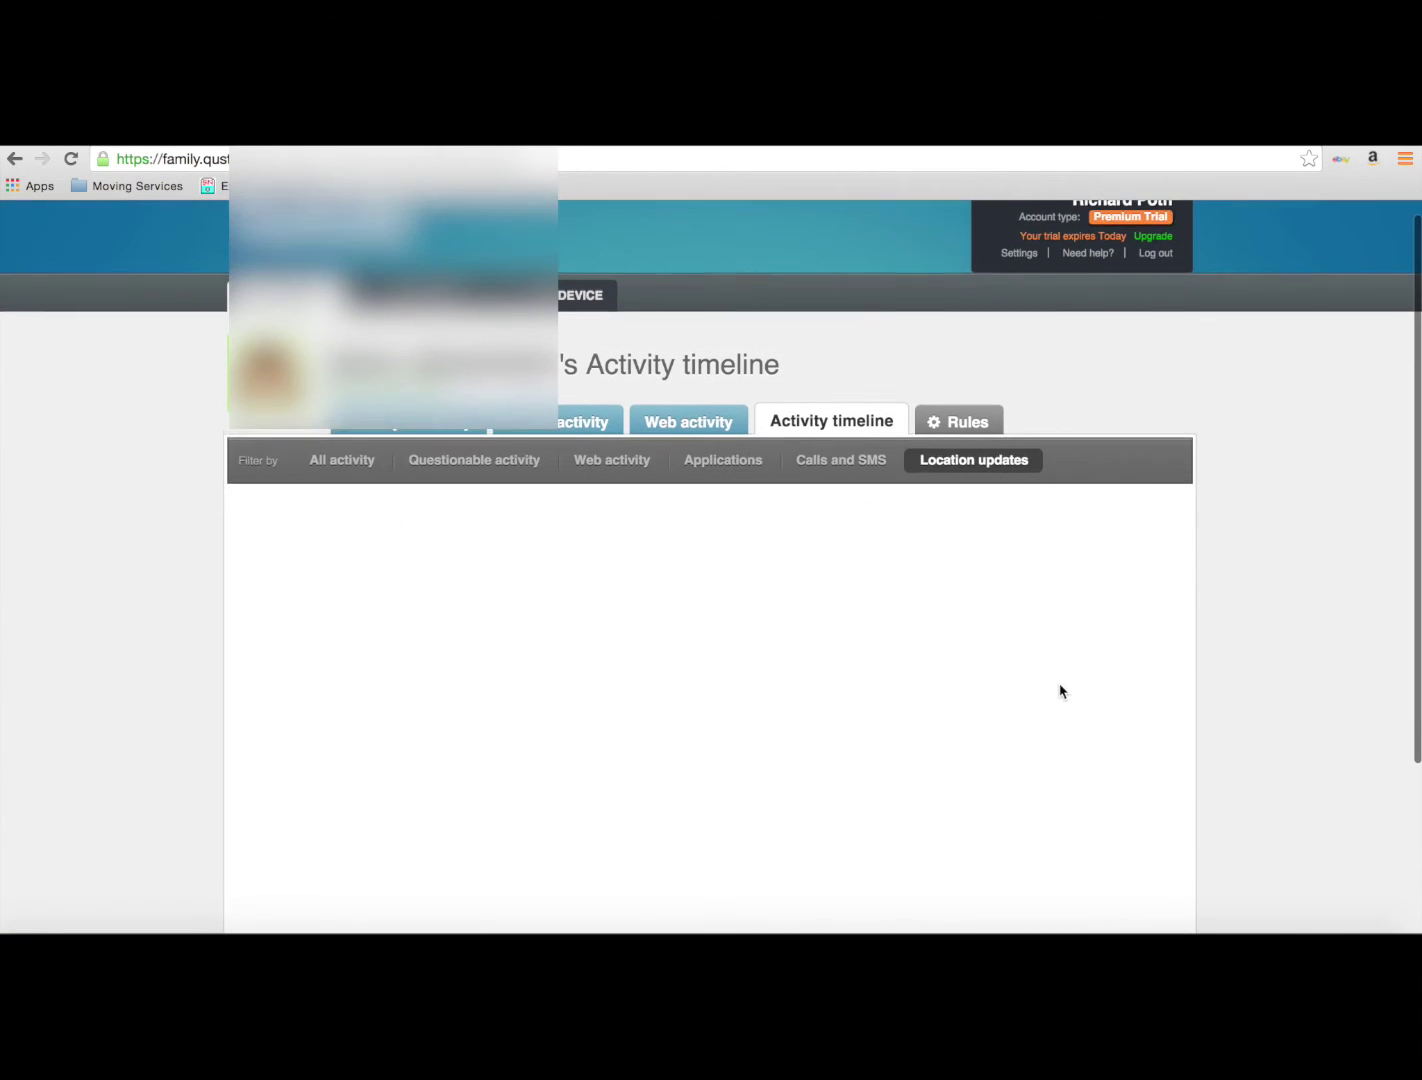
# Step: Review Web browsing rules: category restrictions, the Technology category's blocking options, exceptions and Safe Search
pyautogui.click(963, 427)
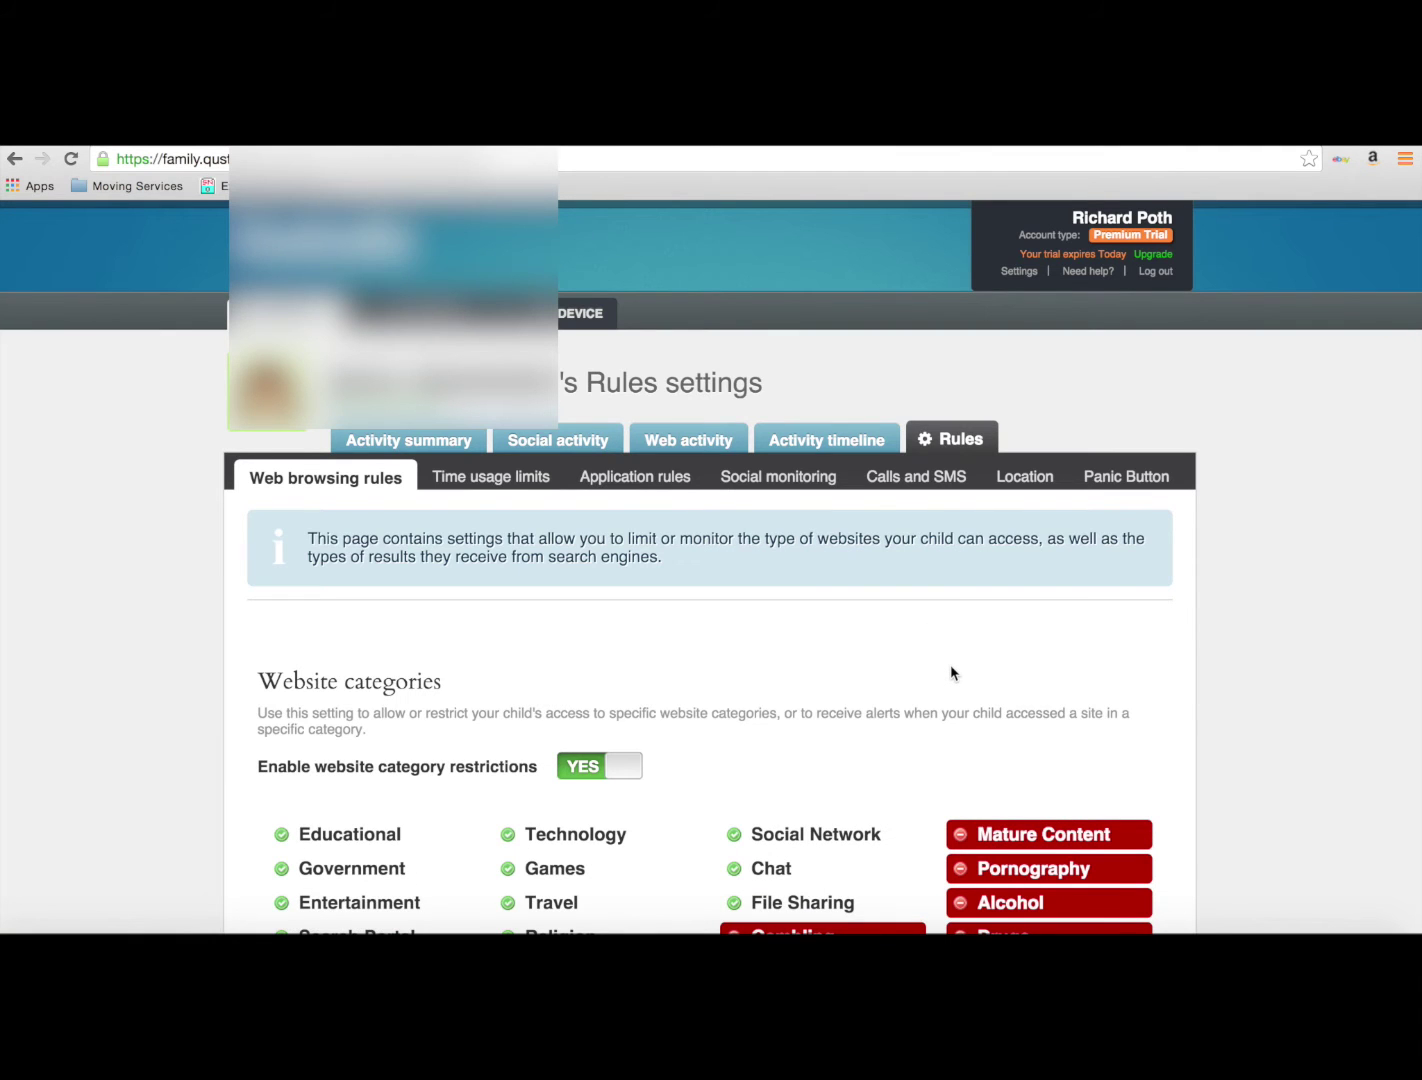
pyautogui.scroll(-1, 950, 666)
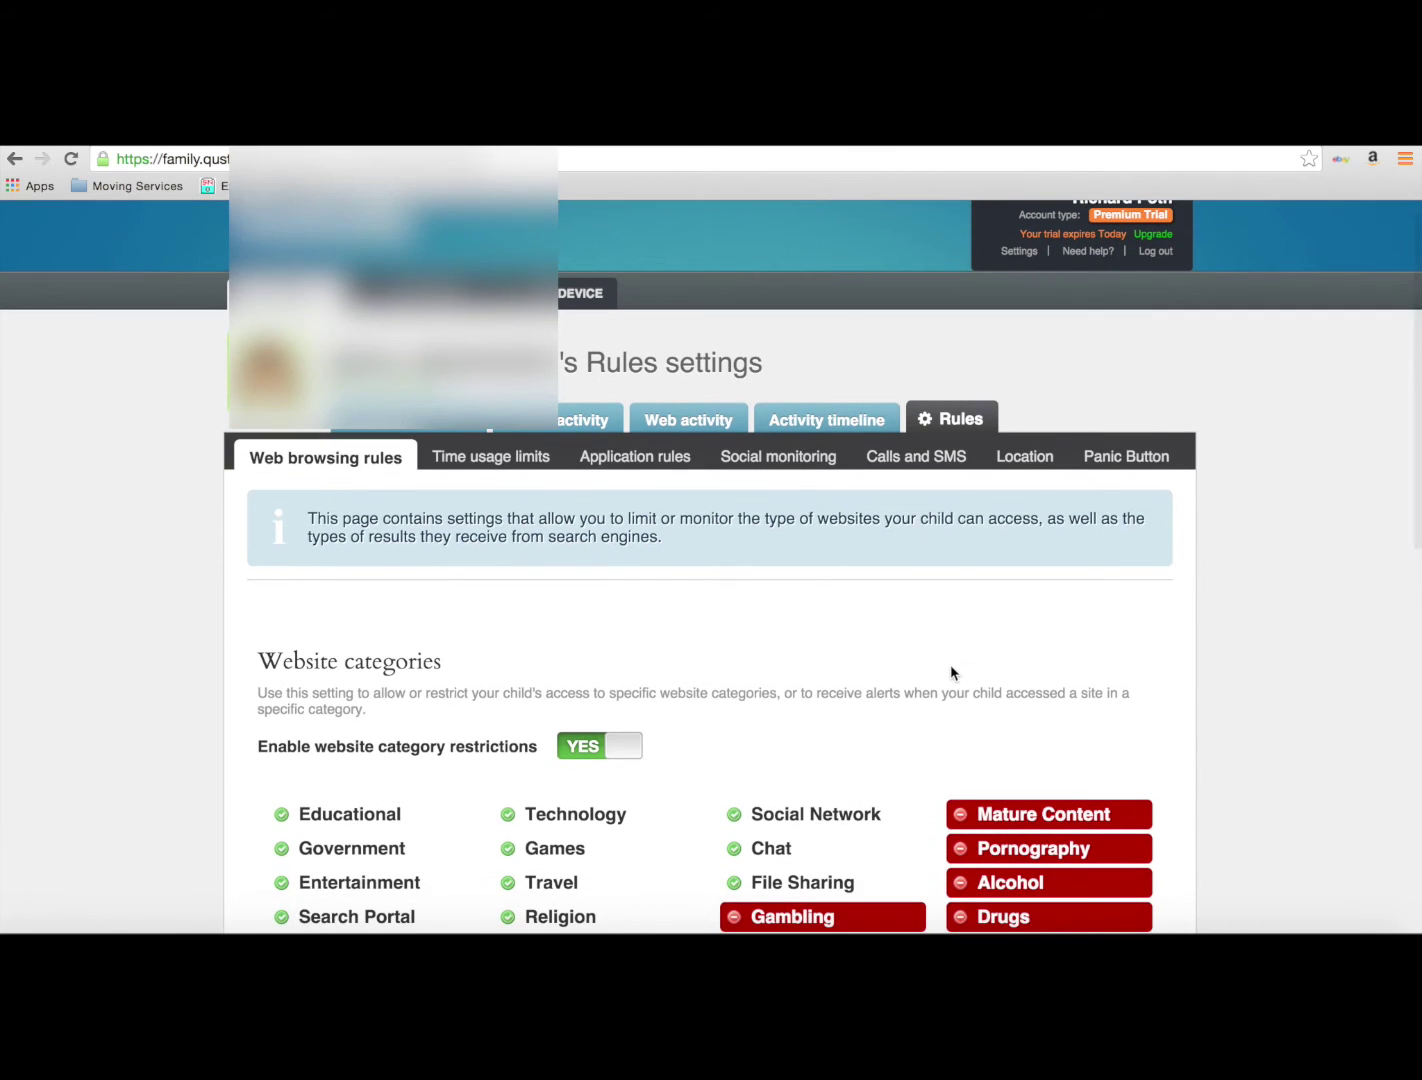
pyautogui.scroll(-5, 950, 665)
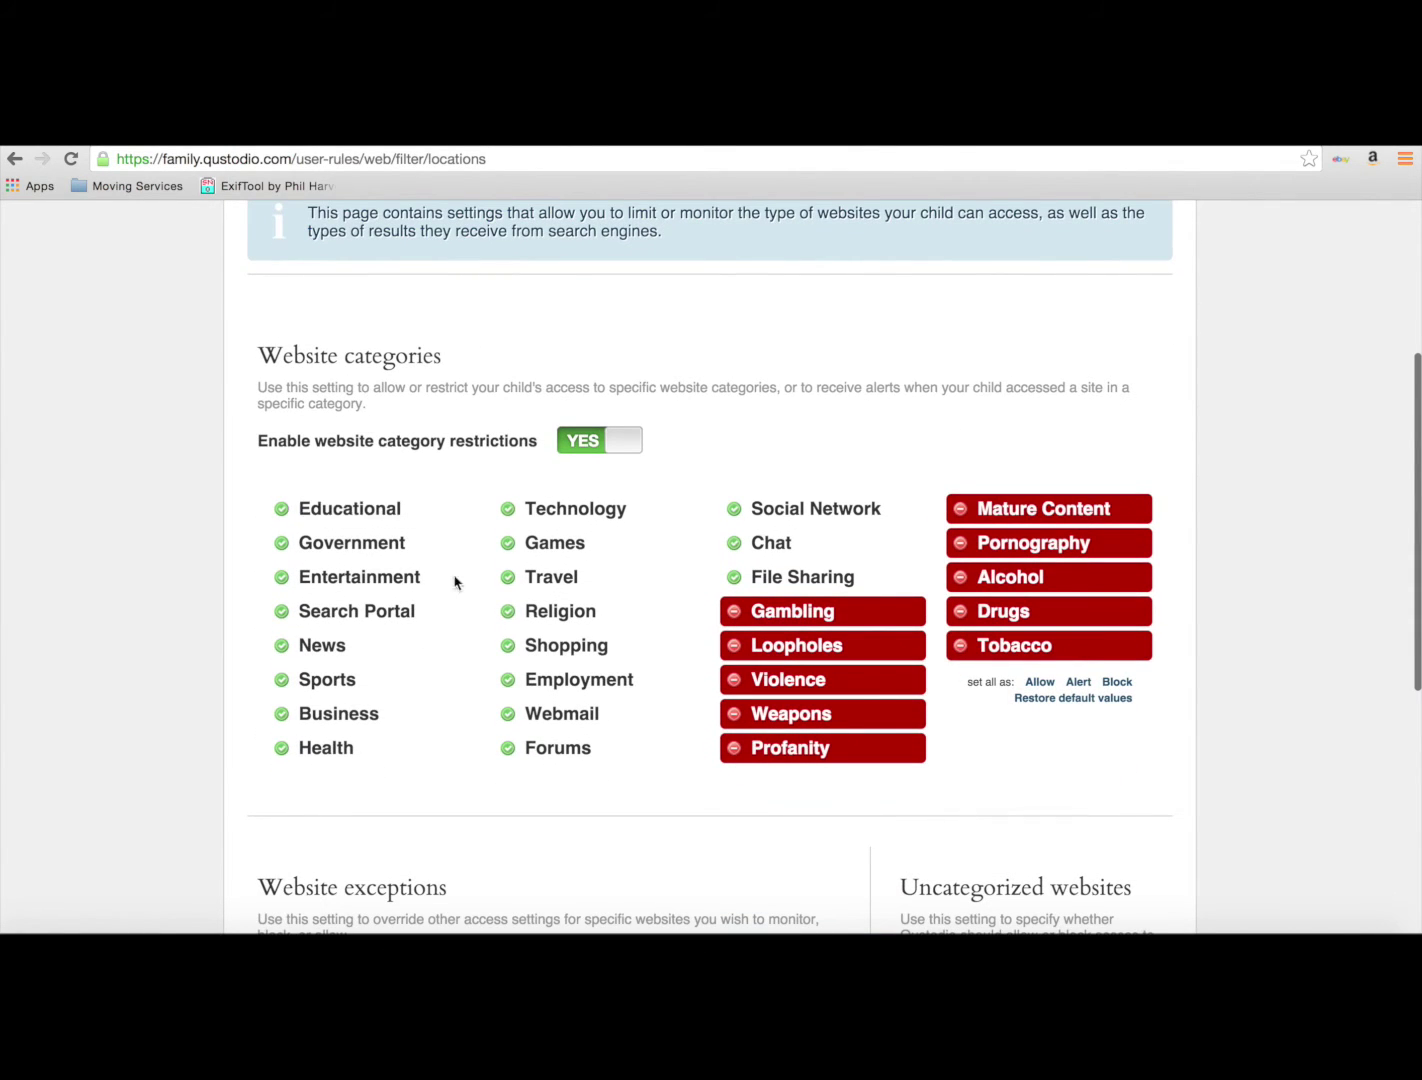
pyautogui.click(639, 512)
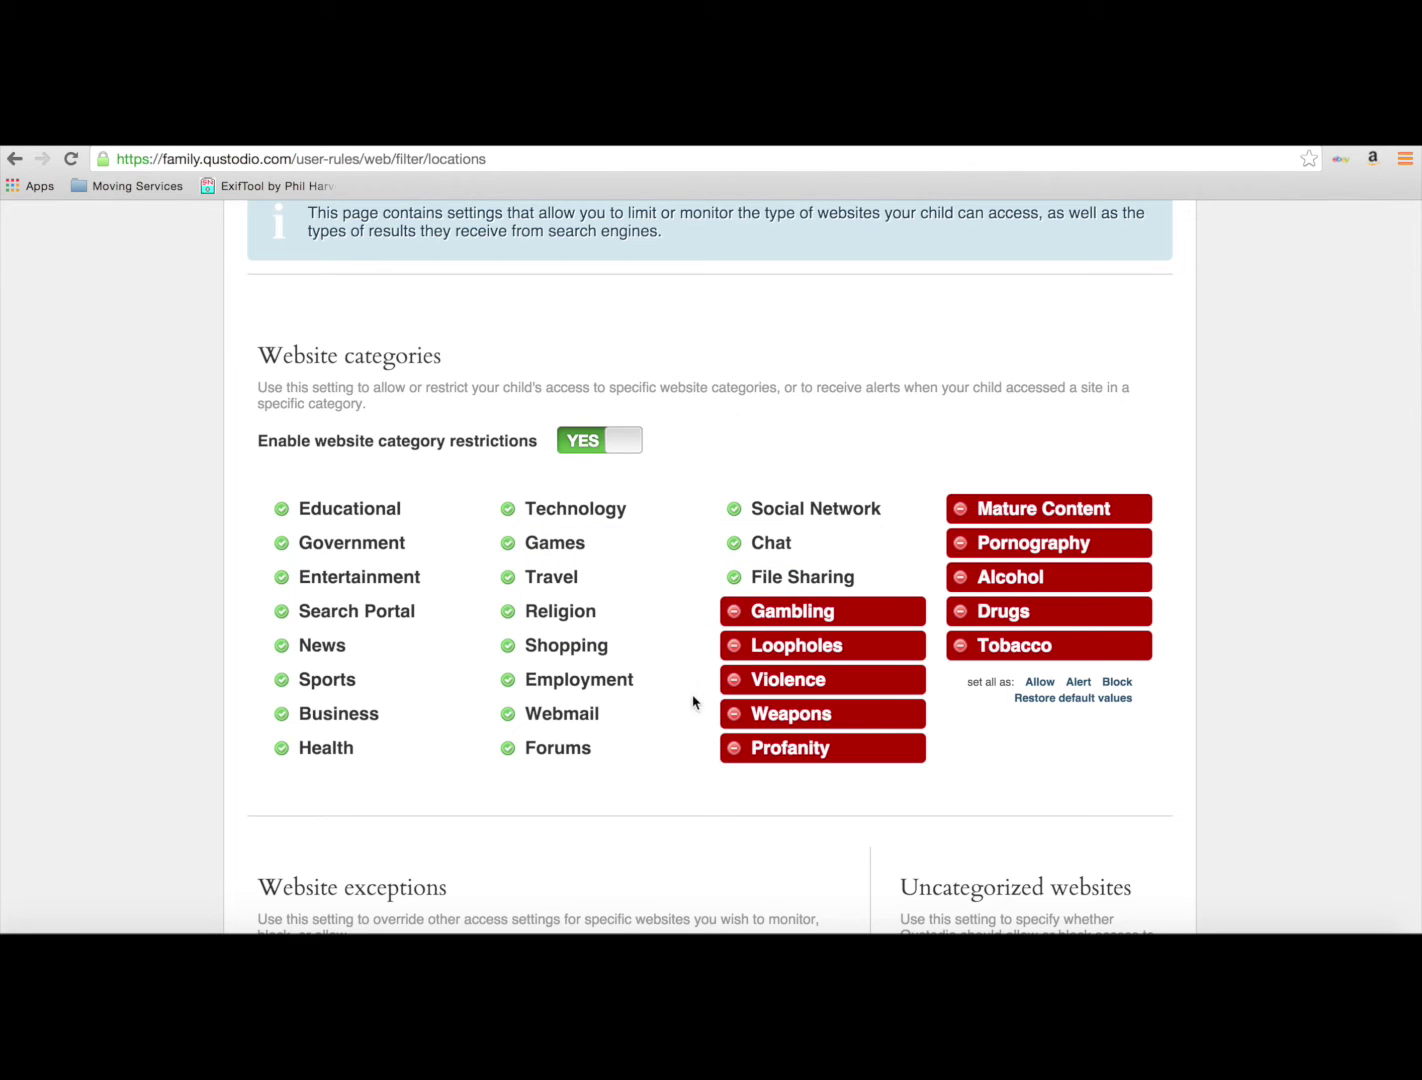
pyautogui.scroll(-5, 717, 846)
pyautogui.scroll(-4, 717, 846)
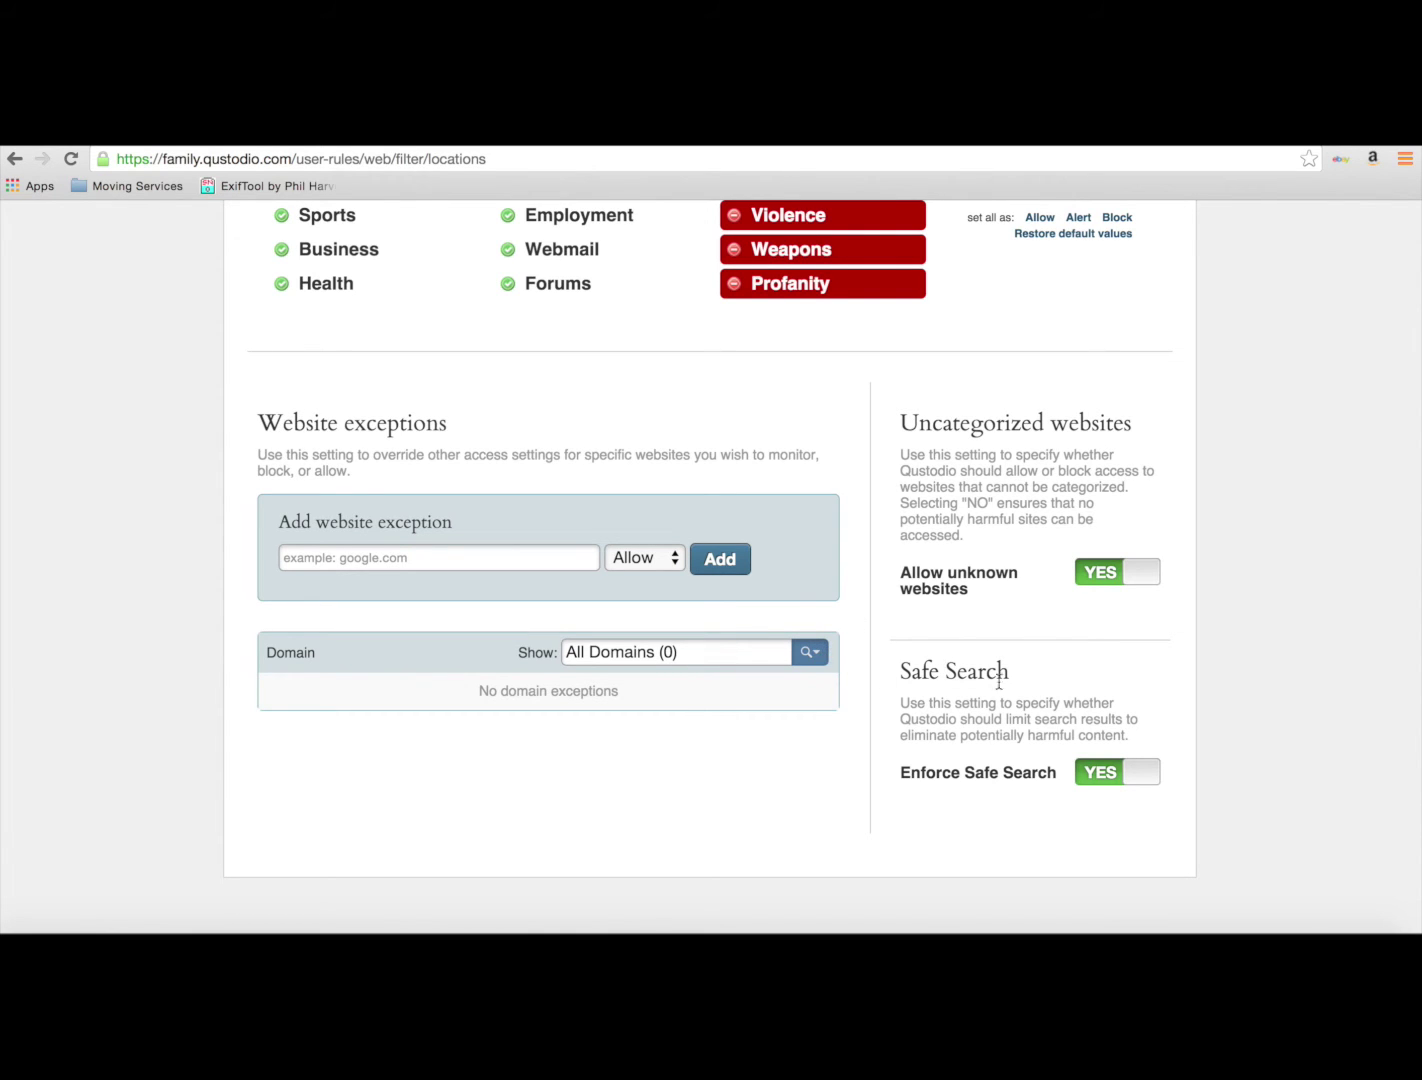
pyautogui.scroll(-2, 1007, 782)
pyautogui.scroll(3, 1006, 781)
pyautogui.scroll(10, 1007, 781)
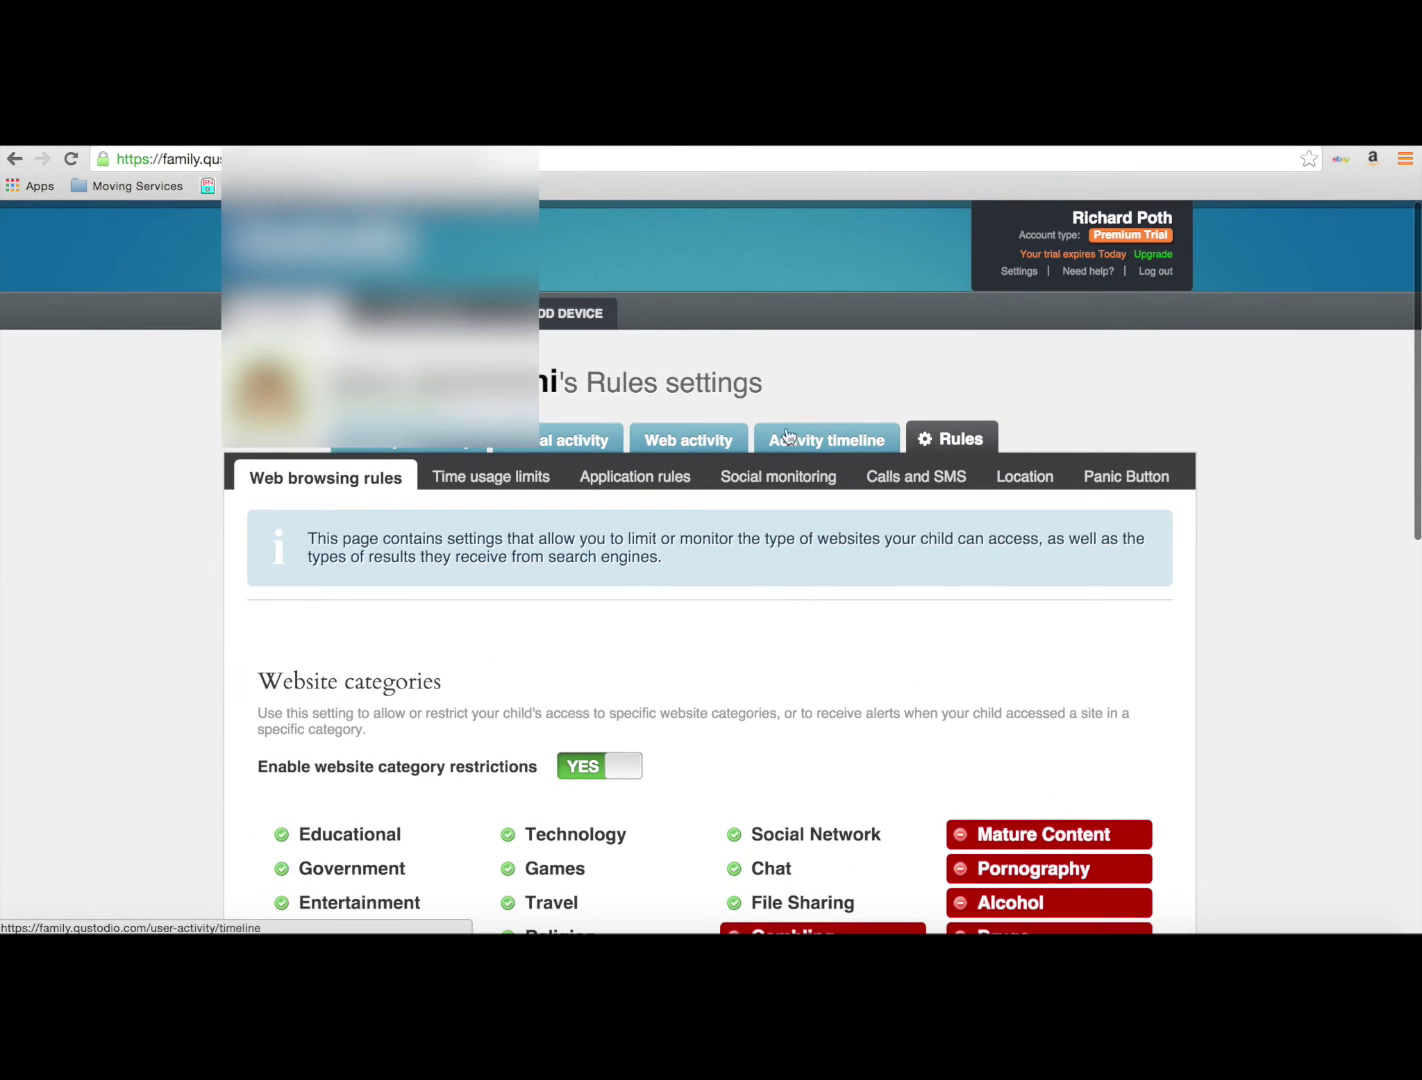
# Step: Start an Add New Kid profile, cancel it, and scroll the Add Device page
pyautogui.click(1025, 476)
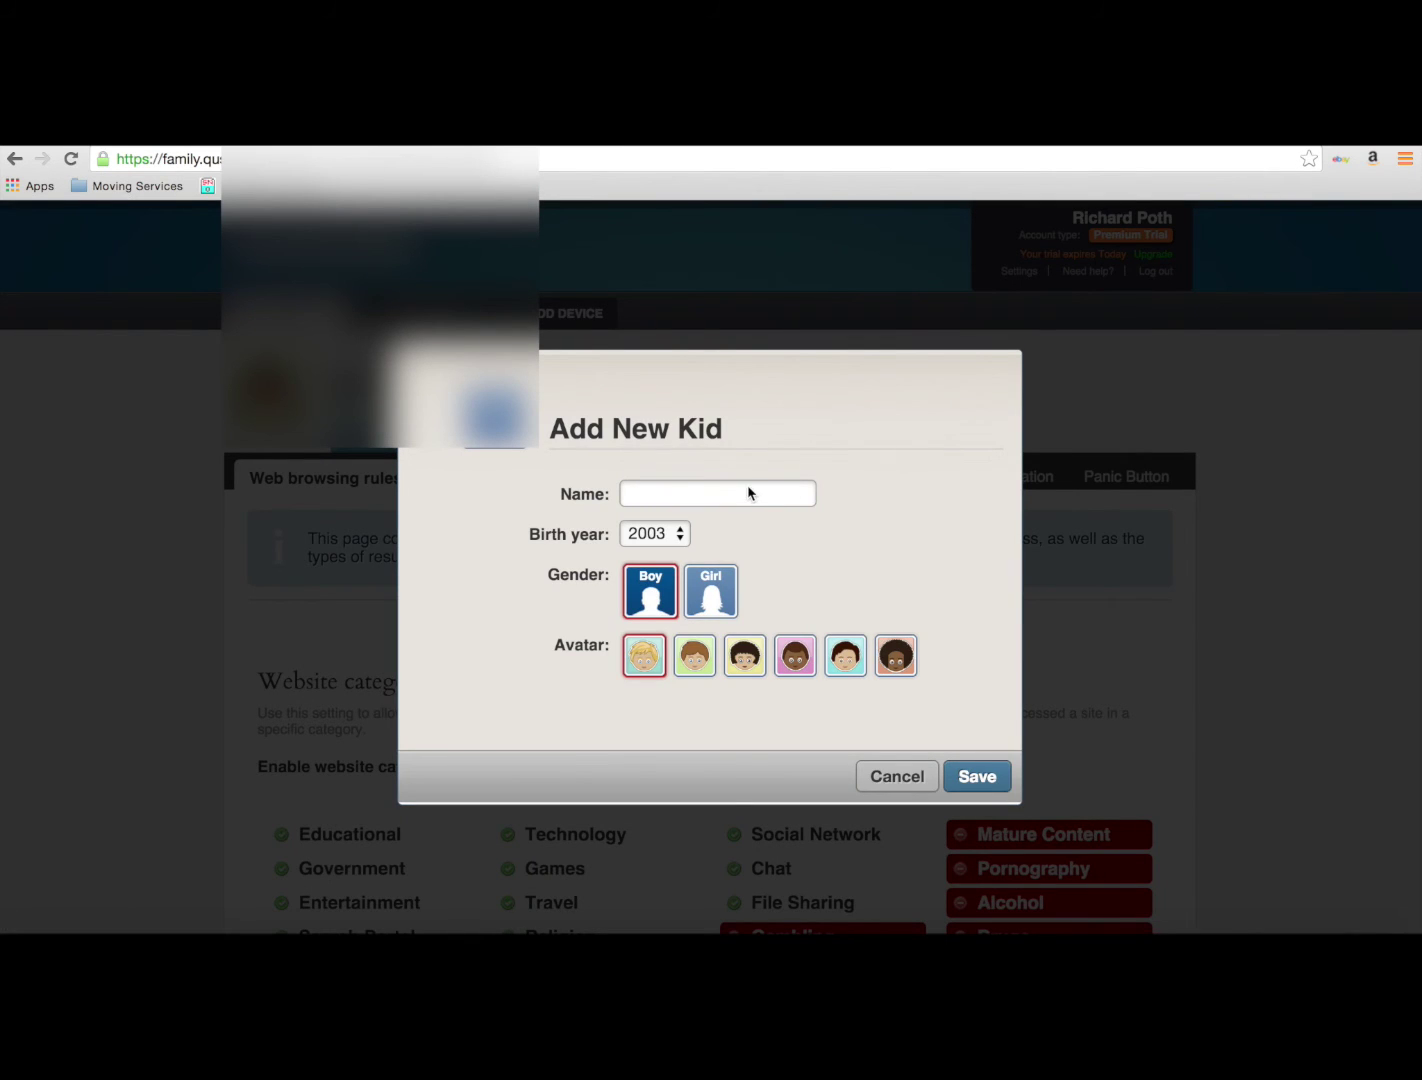
pyautogui.click(897, 770)
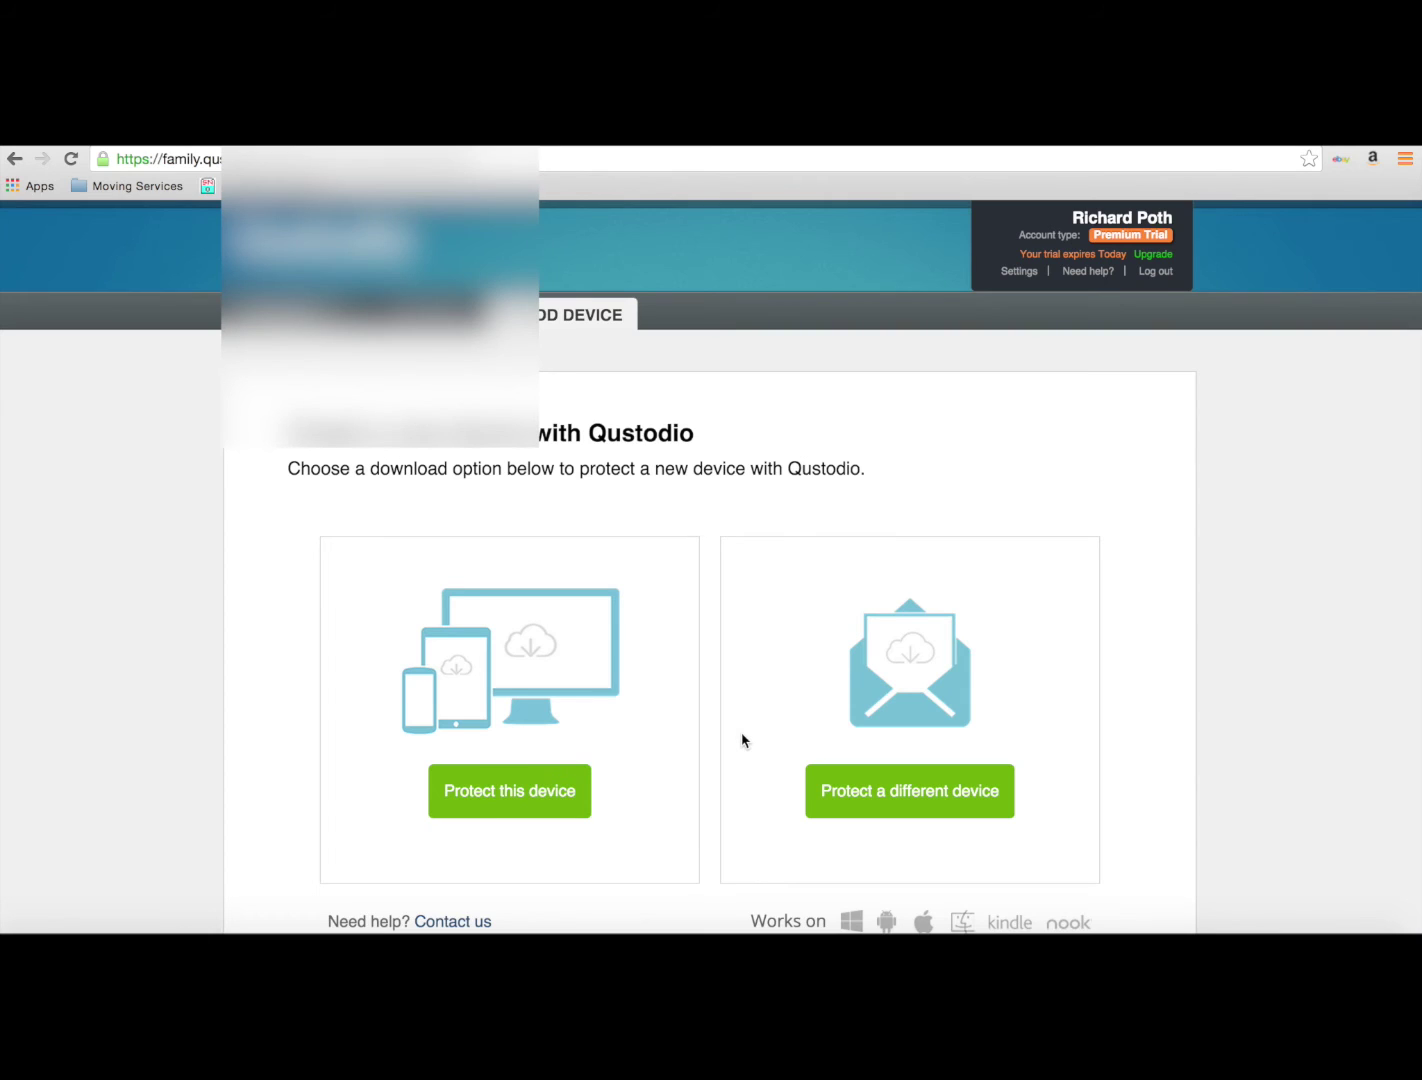
pyautogui.scroll(-1, 656, 608)
pyautogui.scroll(1, 657, 608)
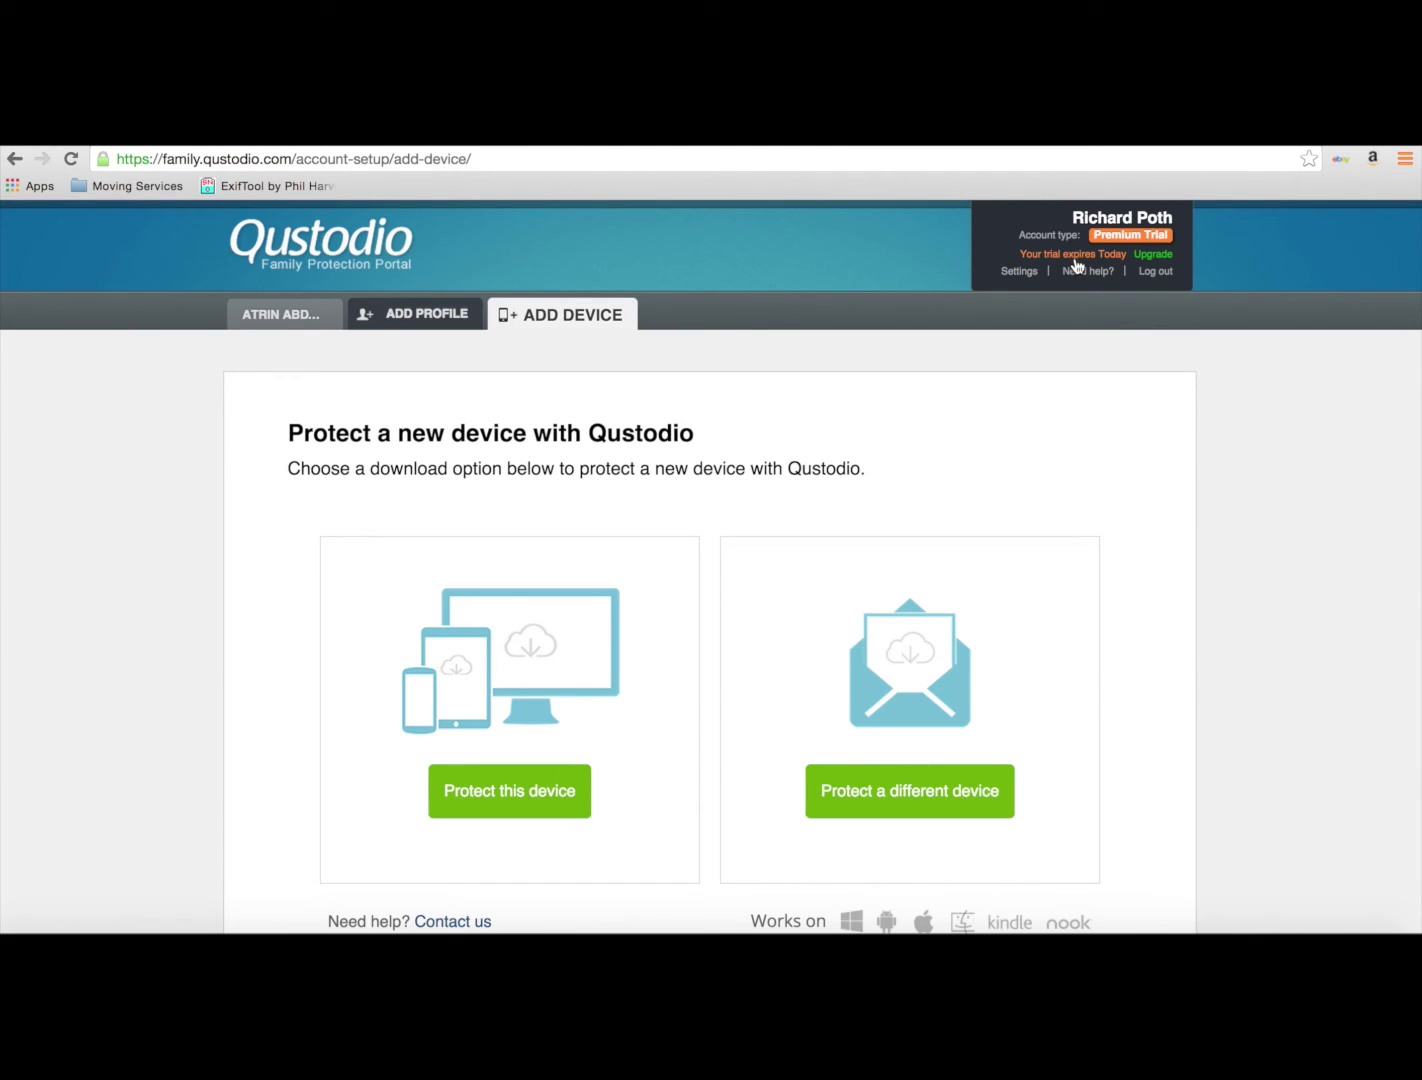
# Step: View account Settings, then return to the child's Activity summary showing 14:32 total usage
pyautogui.click(1019, 272)
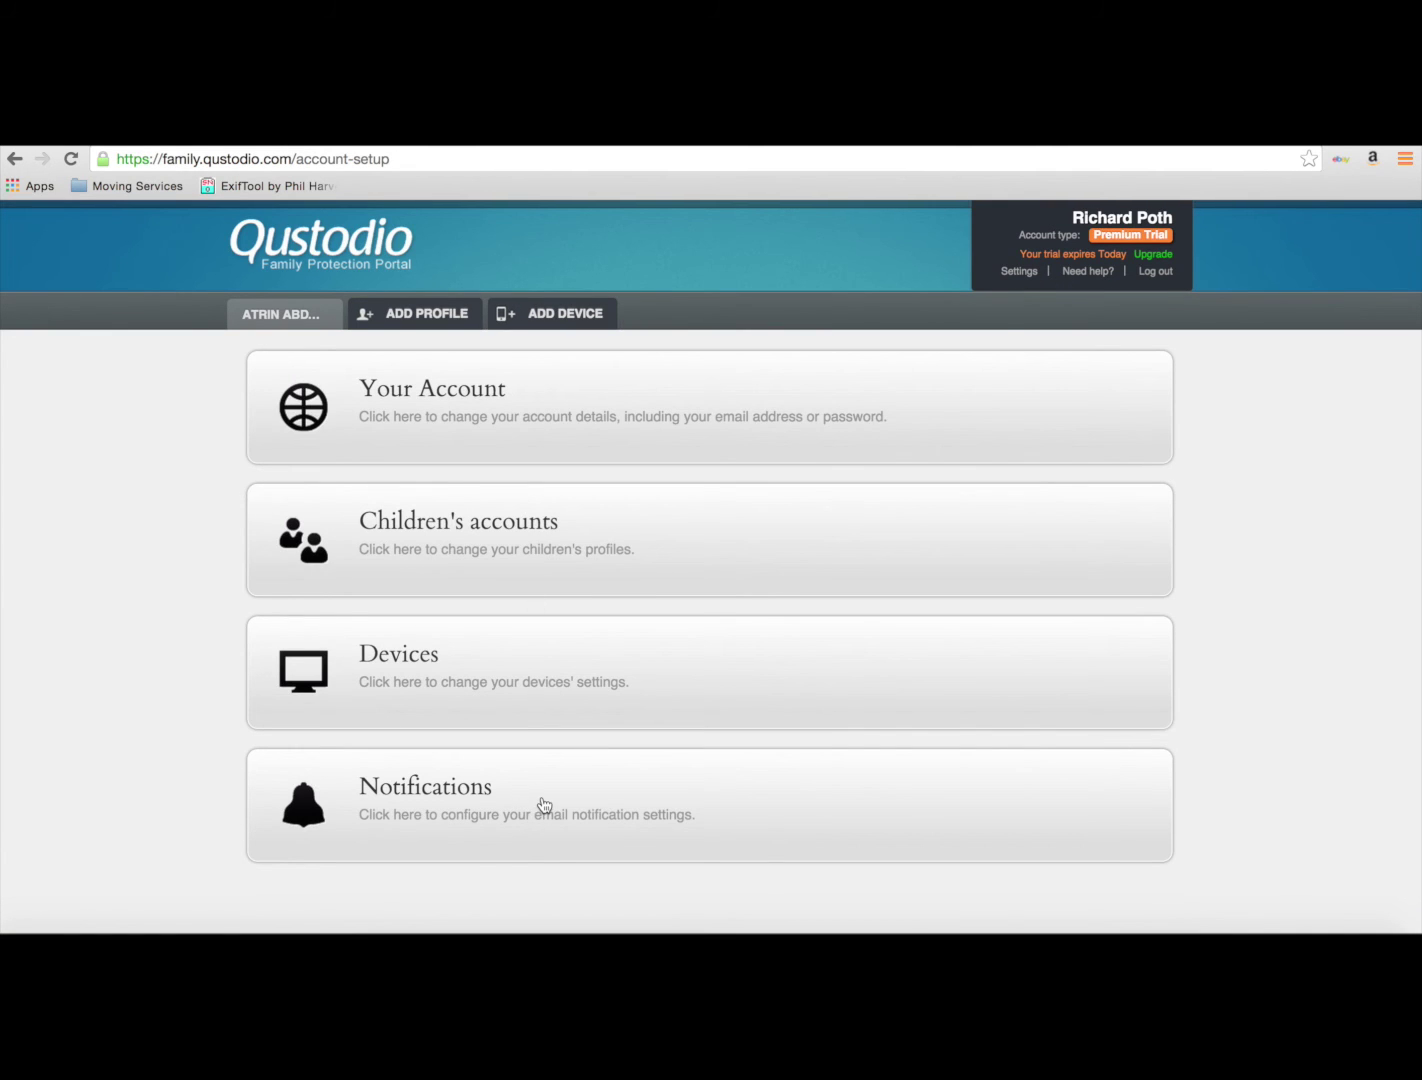
pyautogui.click(890, 677)
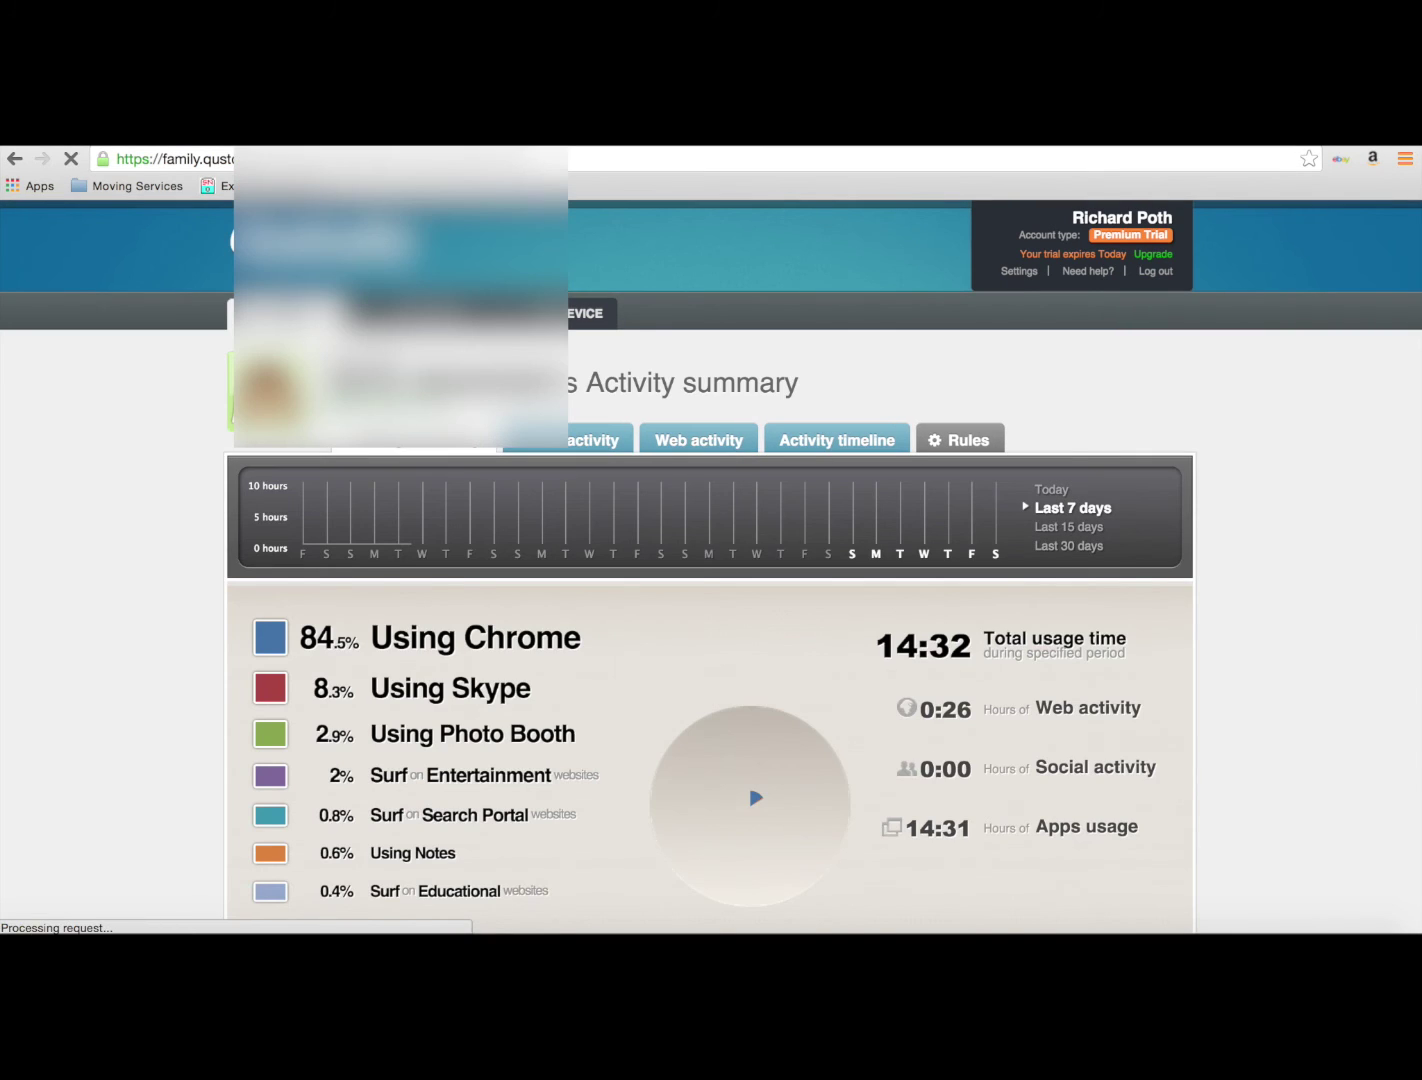